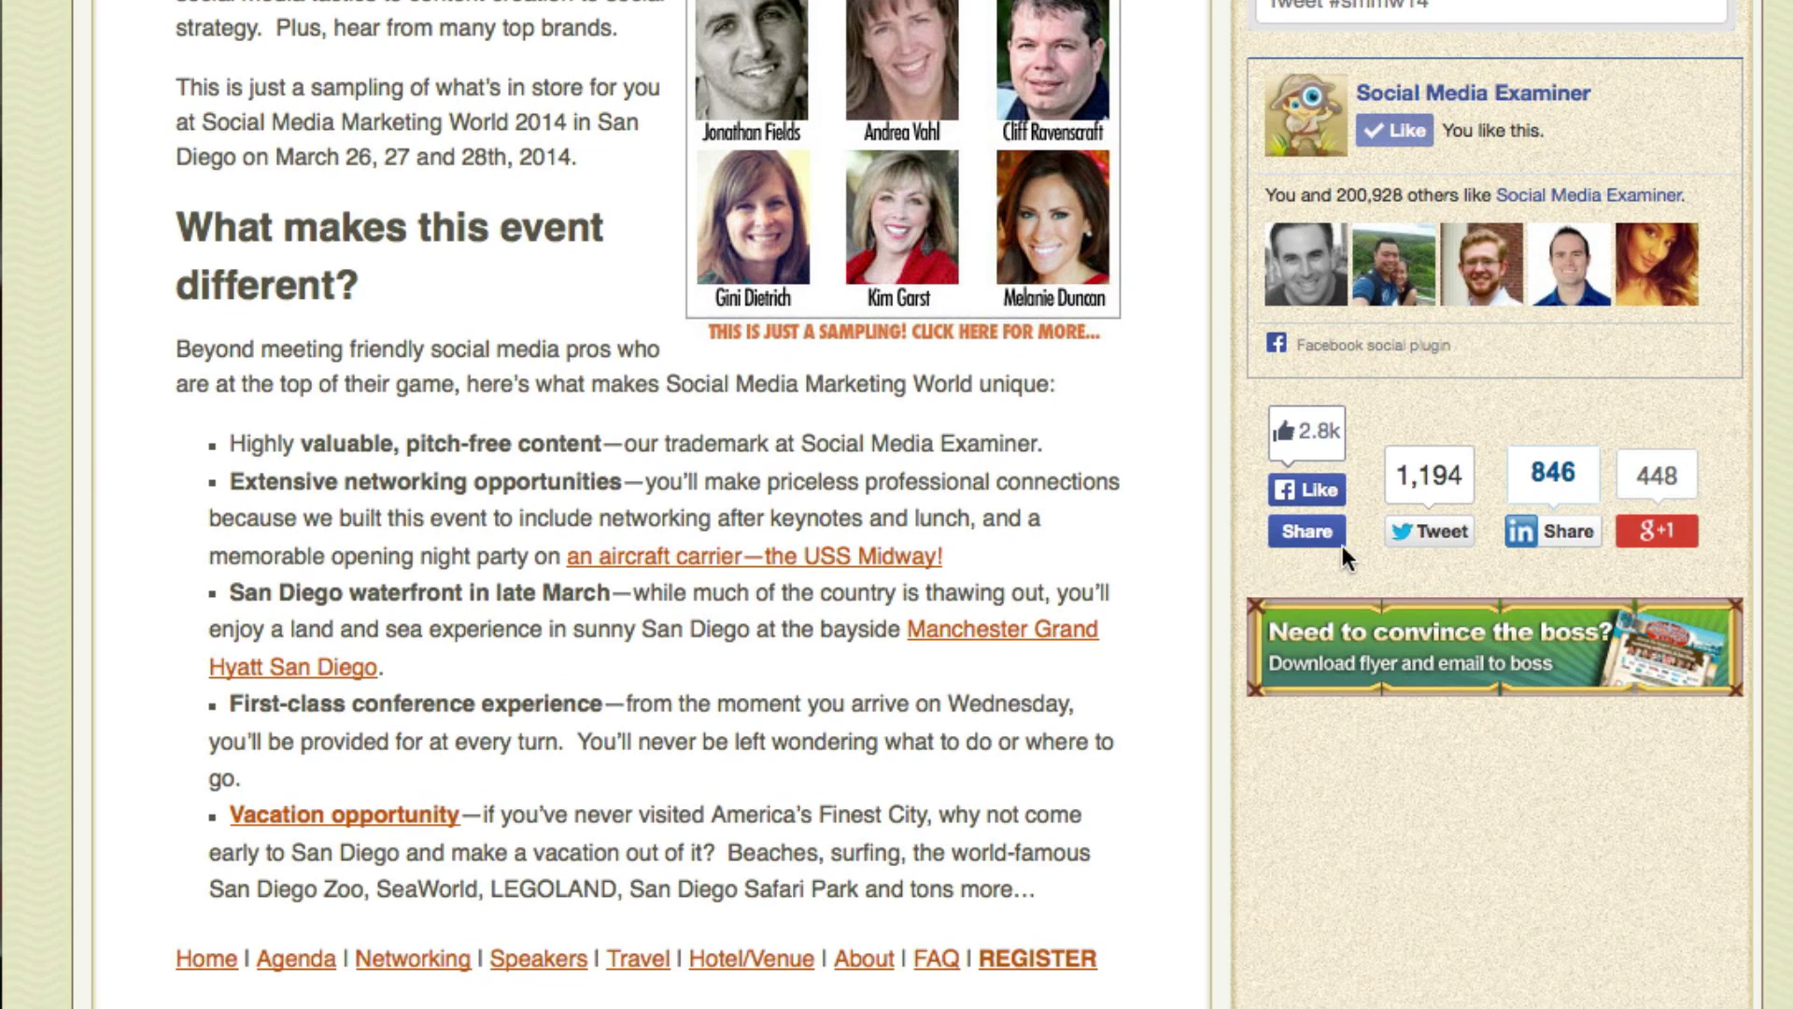
Preview how the conference page is shared through its Facebook Share button and cancel without posting
scroll(1415, 412, "down", 1)
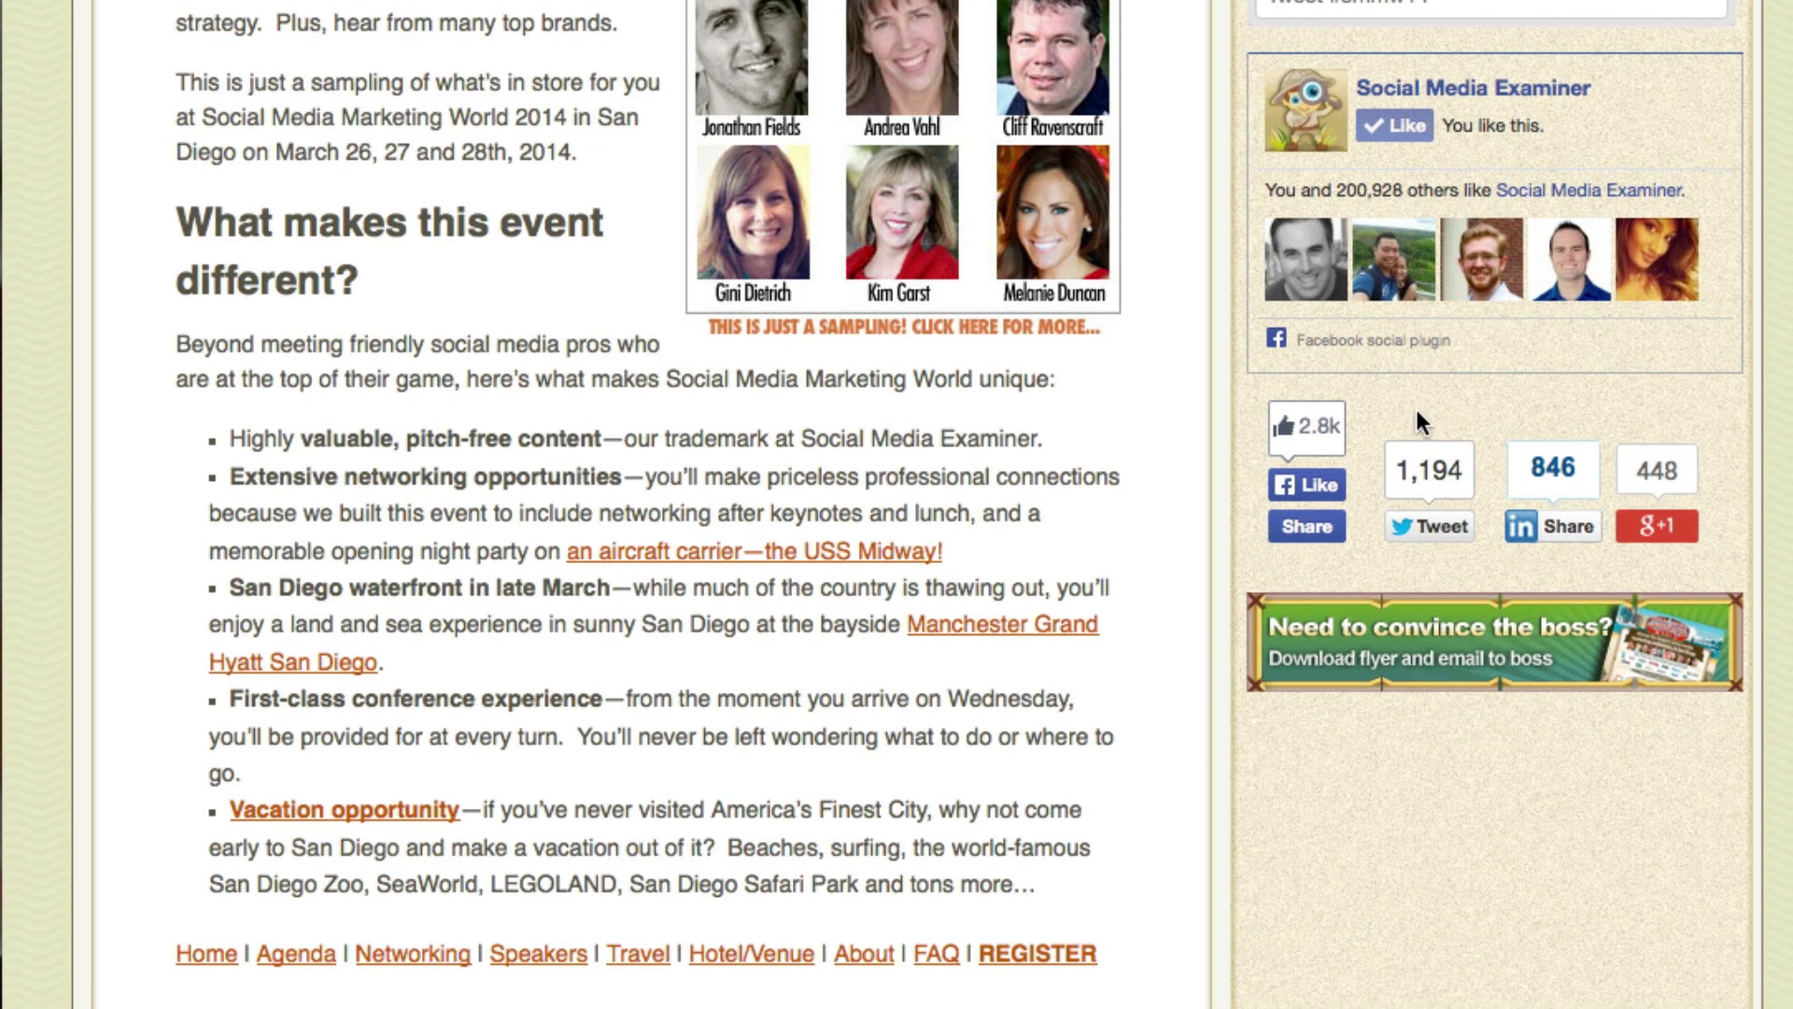
left_click(1316, 528)
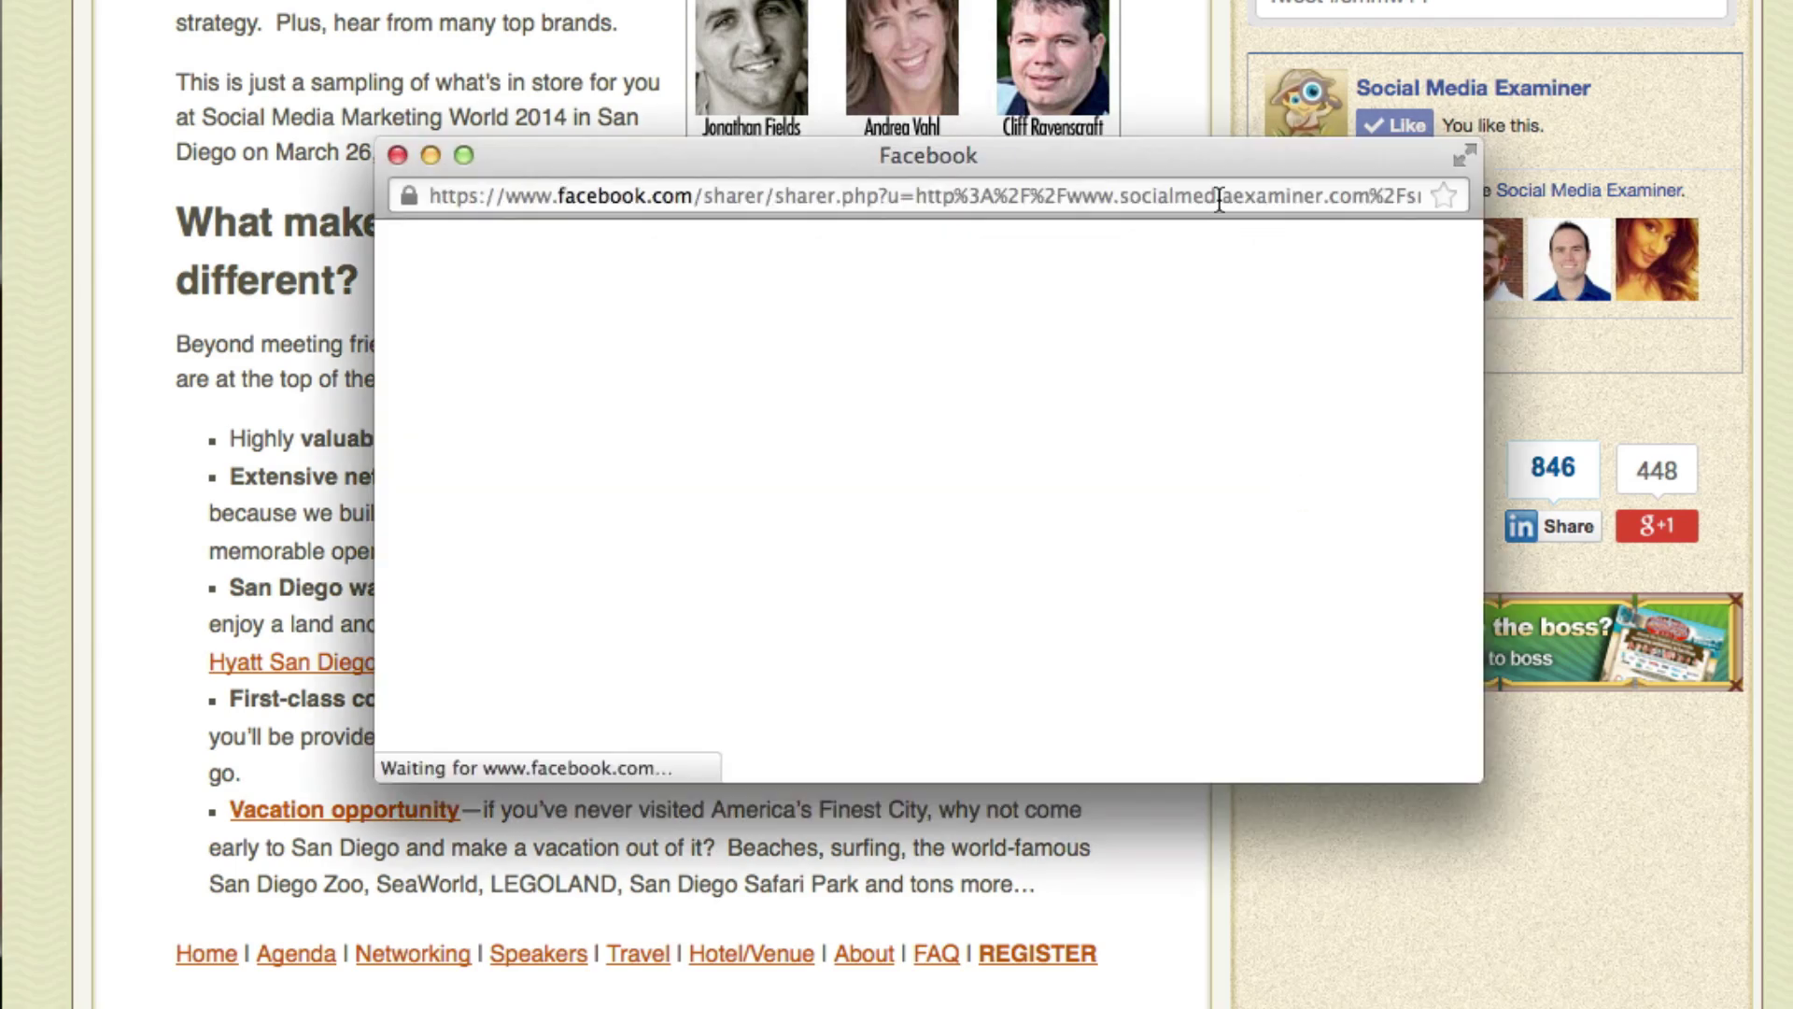
left_click_drag(1261, 163, 958, 137)
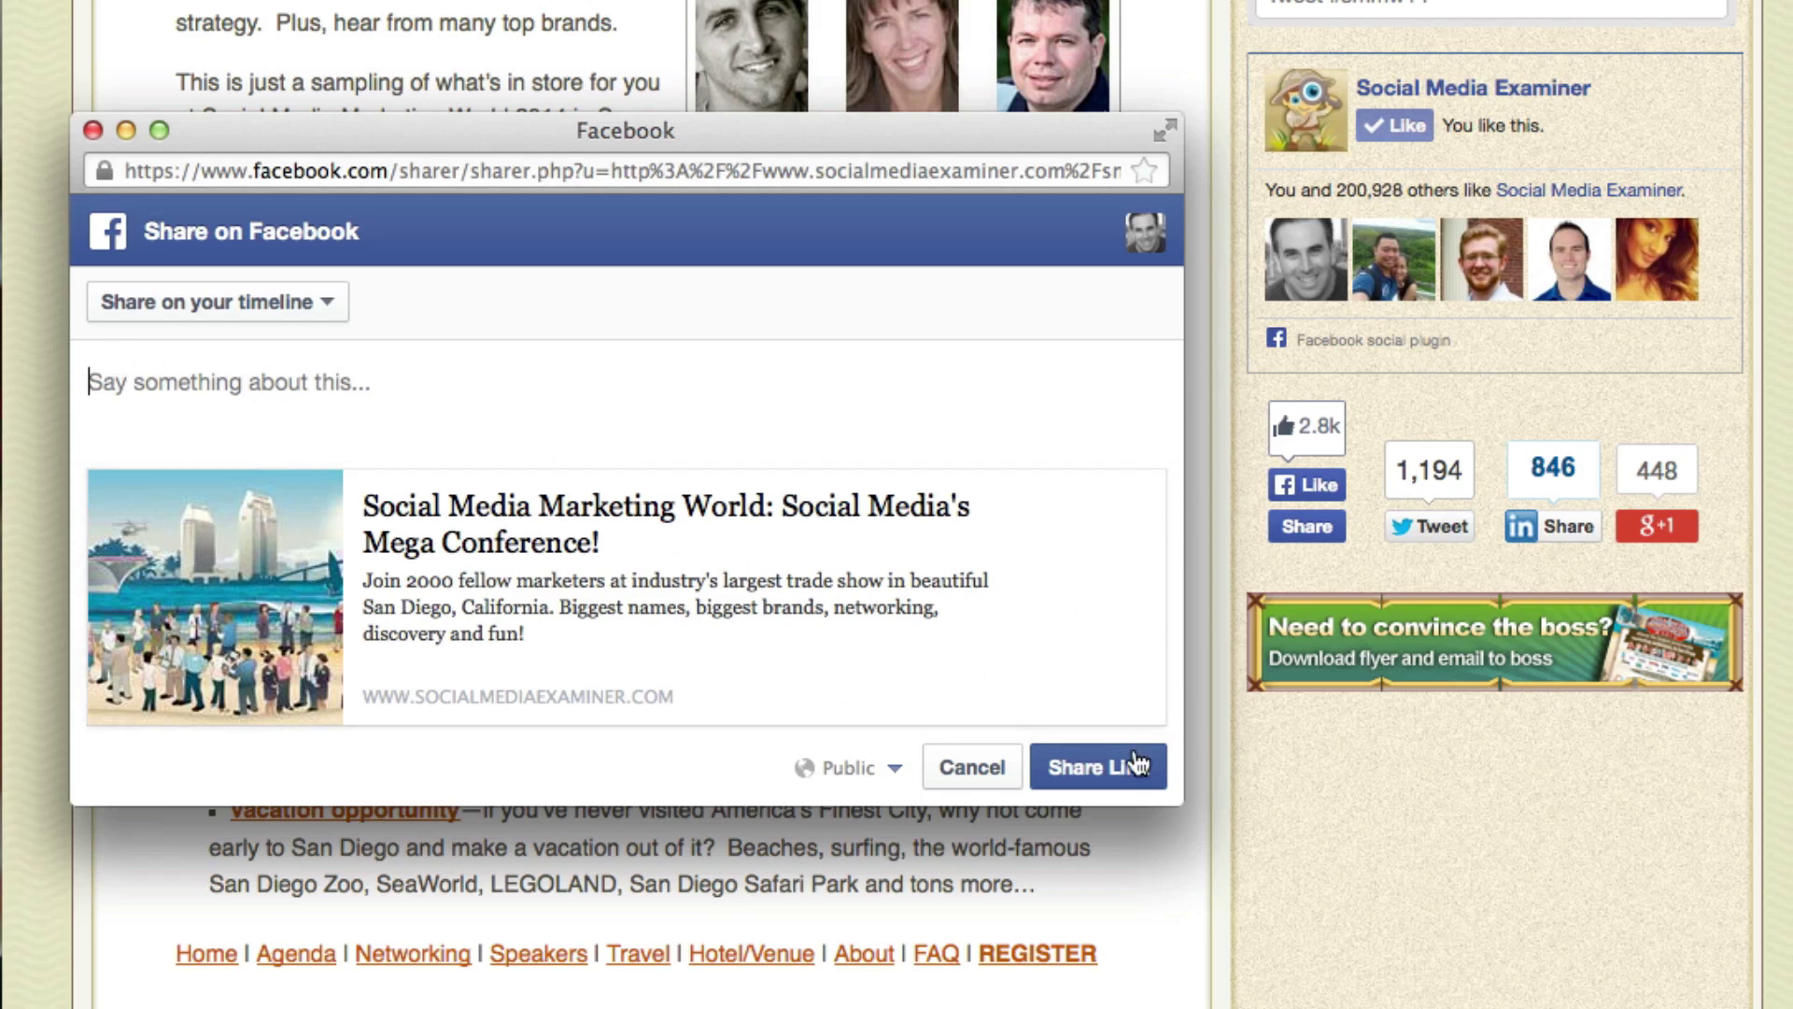
left_click(973, 775)
Preview the prefilled tweet for sharing the conference page and close the Twitter share window without tweeting
left_click(1432, 532)
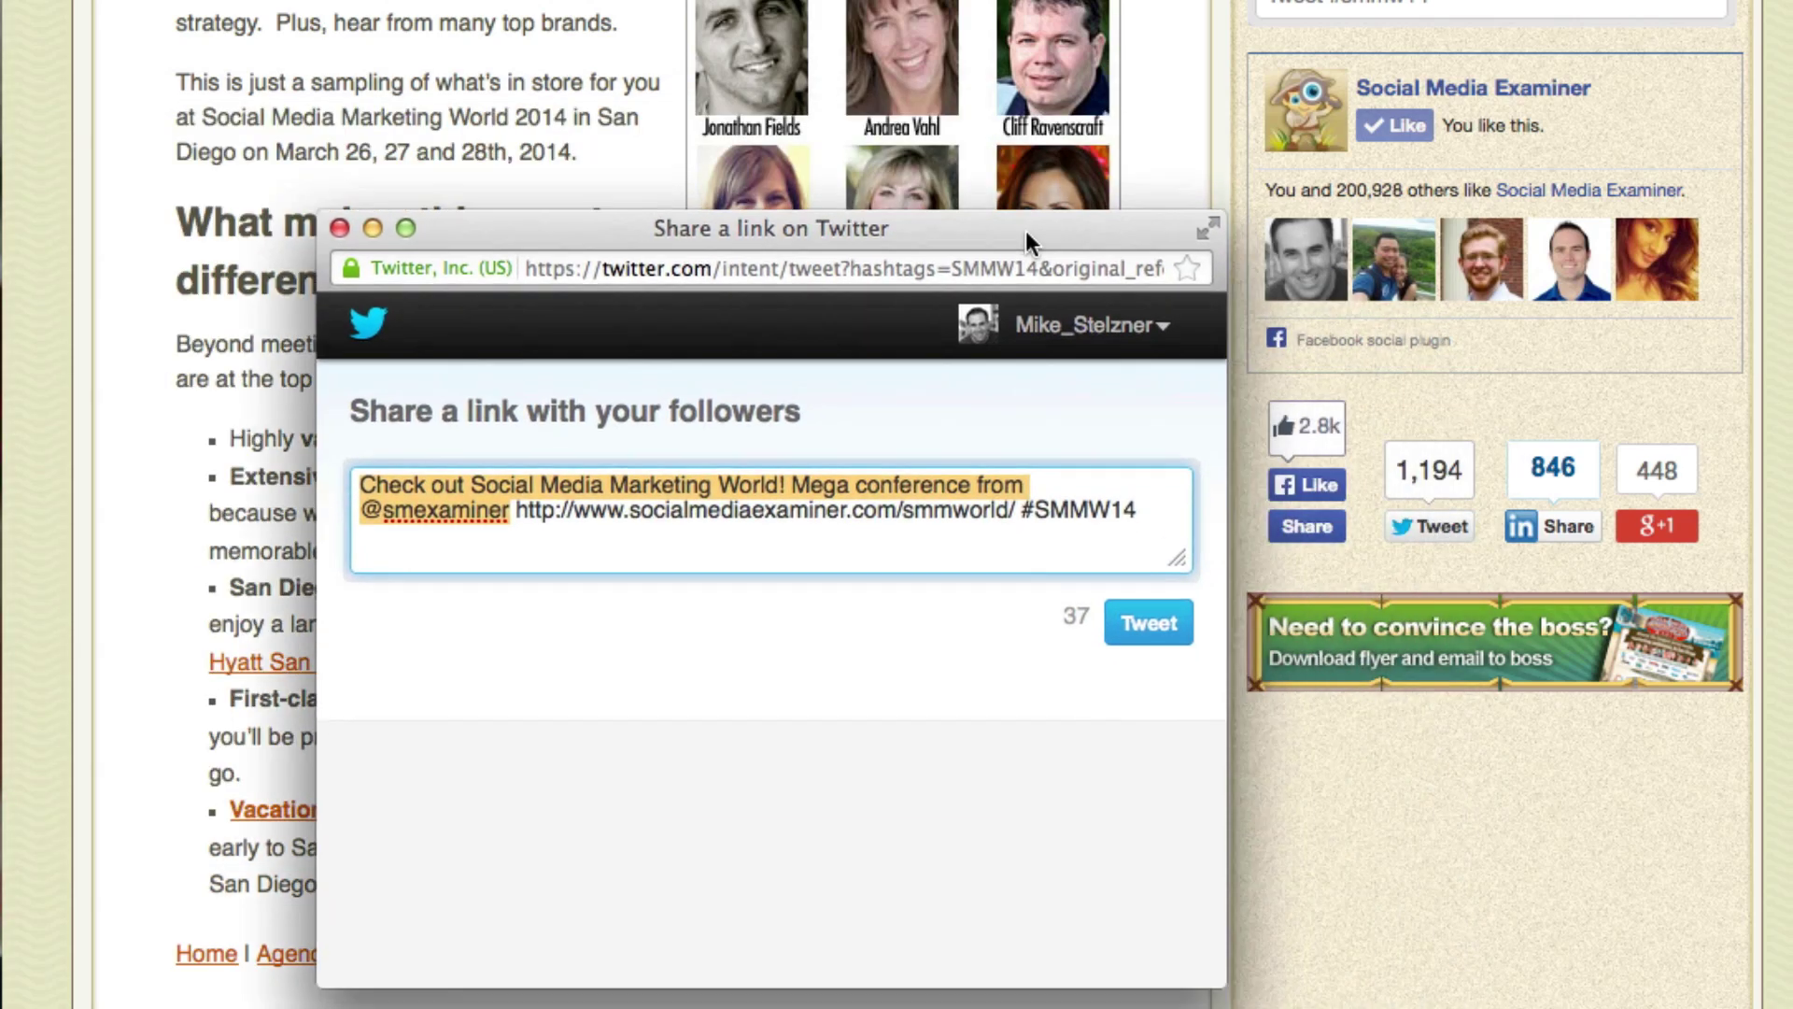
left_click_drag(1026, 241, 973, 180)
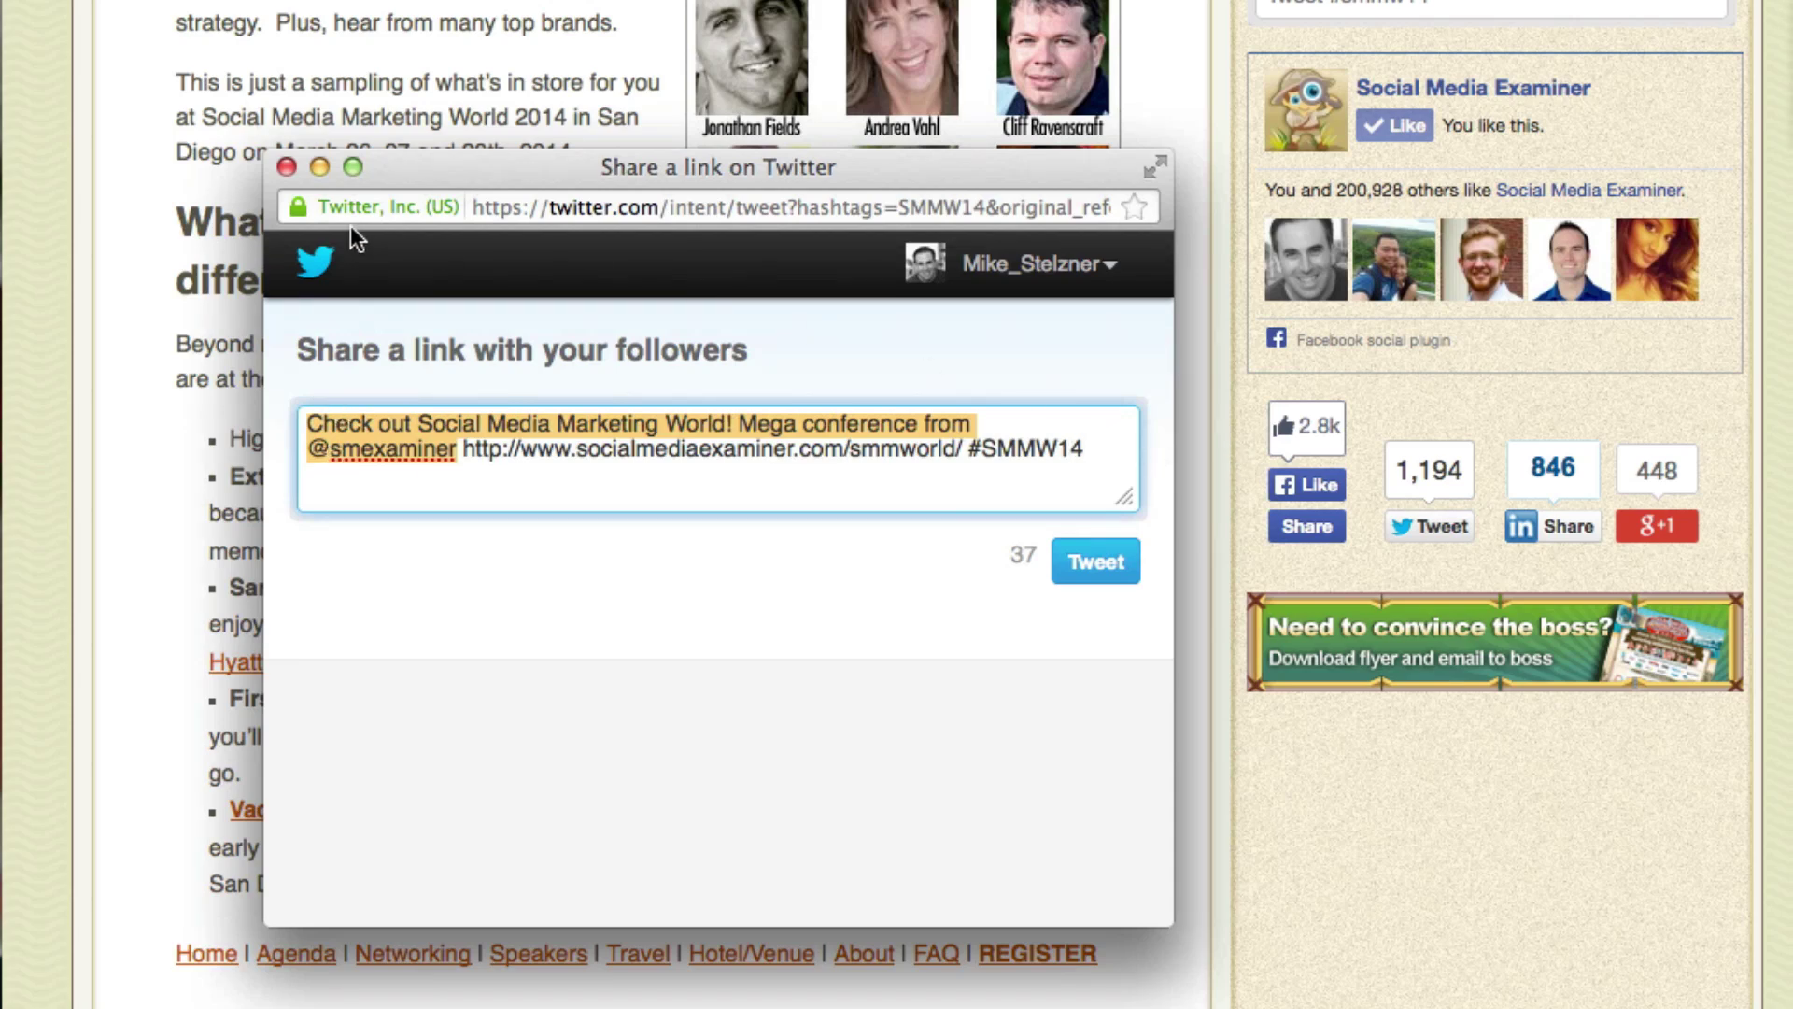
left_click(286, 166)
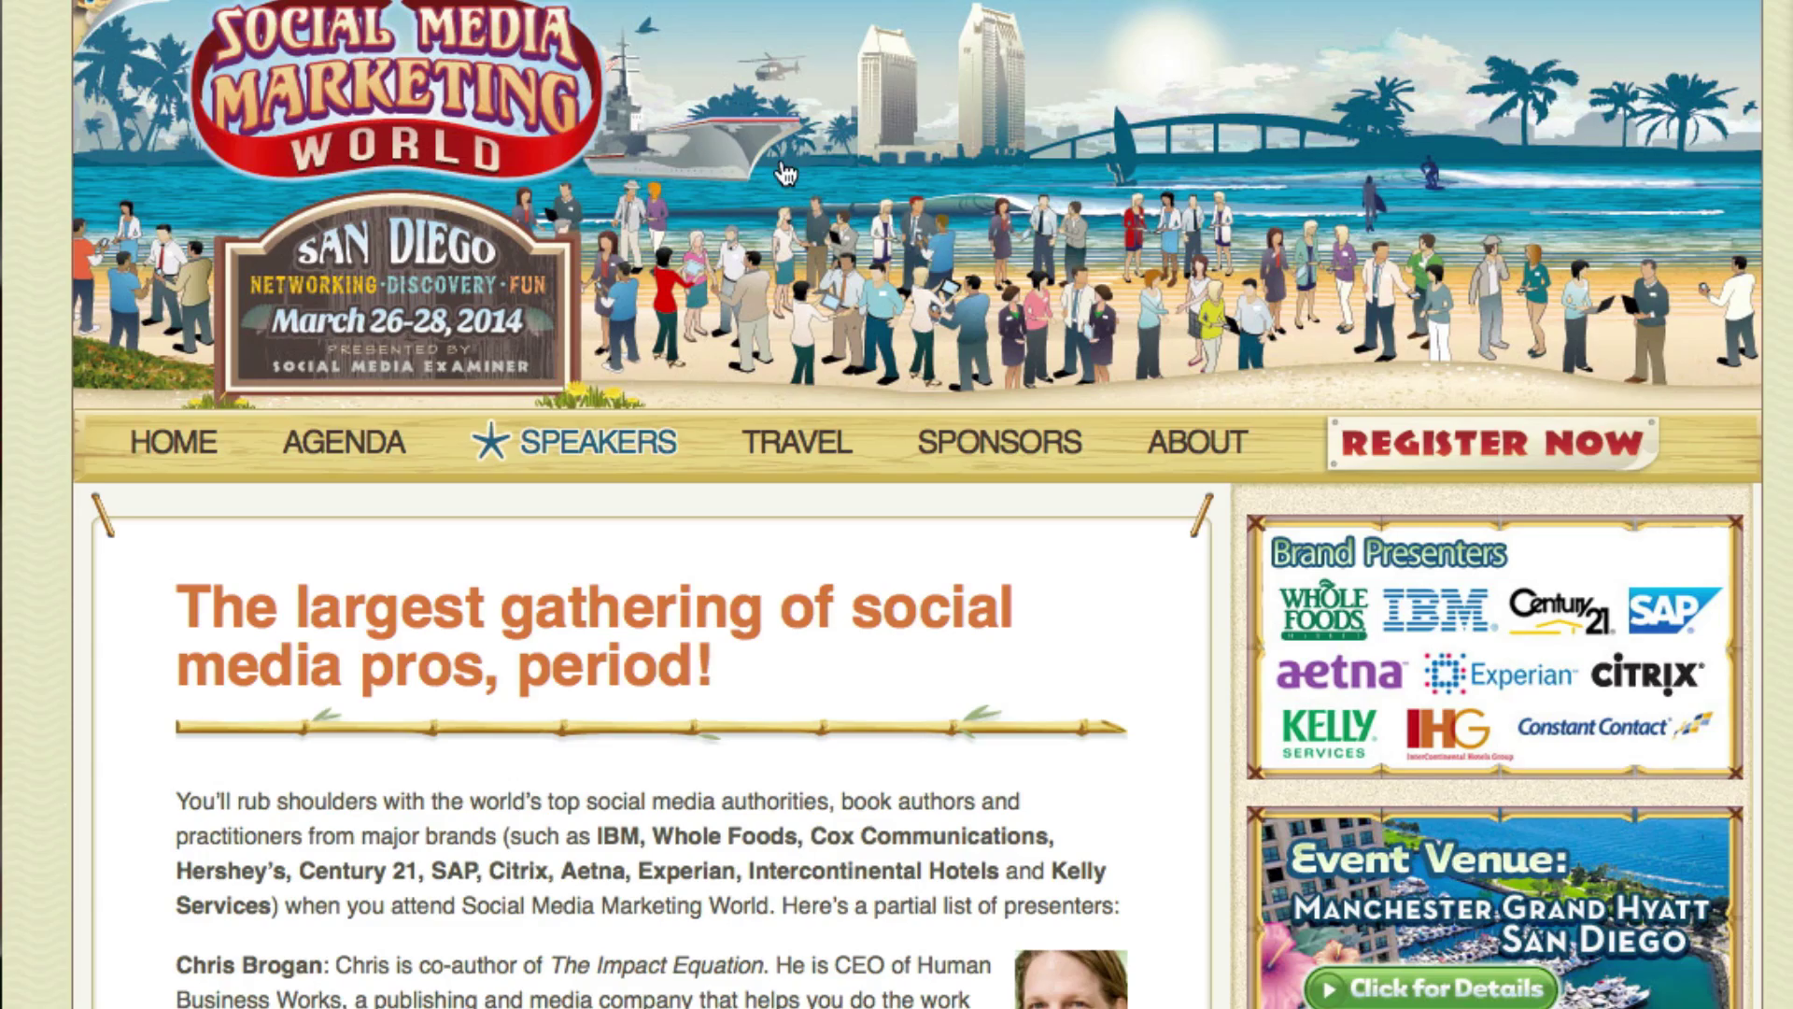
From the Speakers page, preview the prefilled tweet without sending it and bring the LinkedIn share window into view
scroll(882, 232, "down", 15)
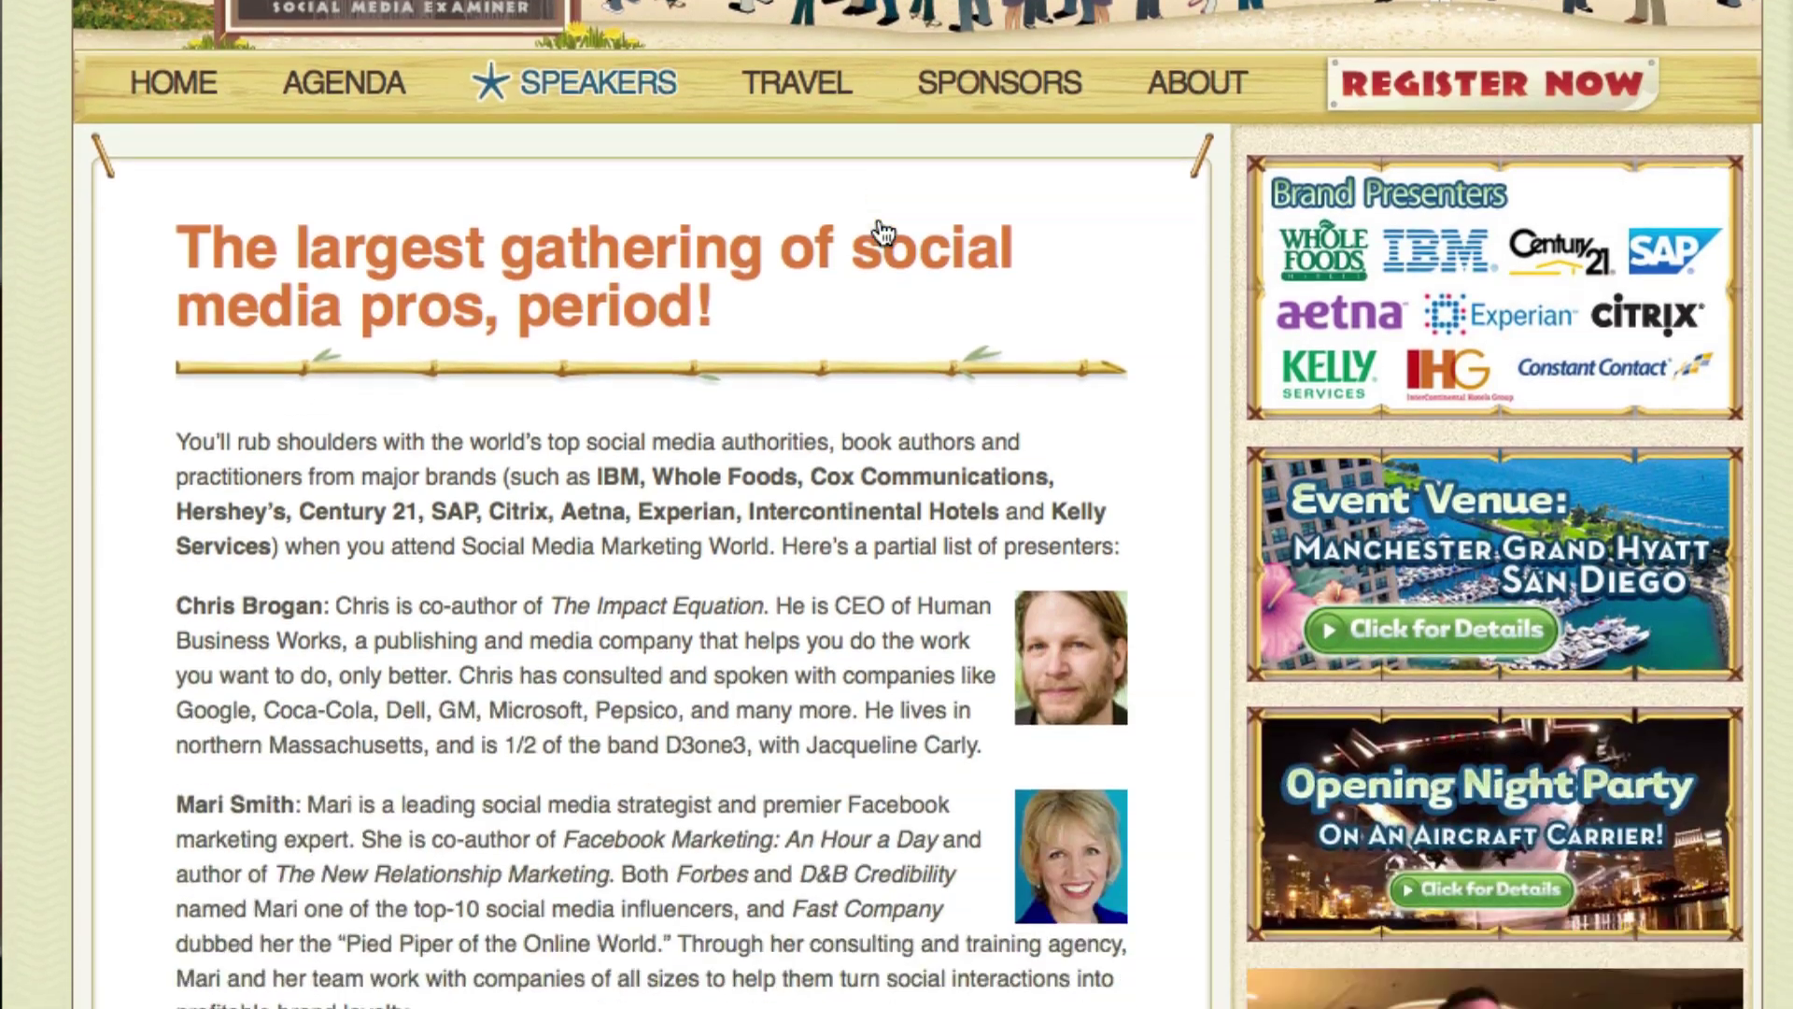
scroll(883, 231, "down", 5)
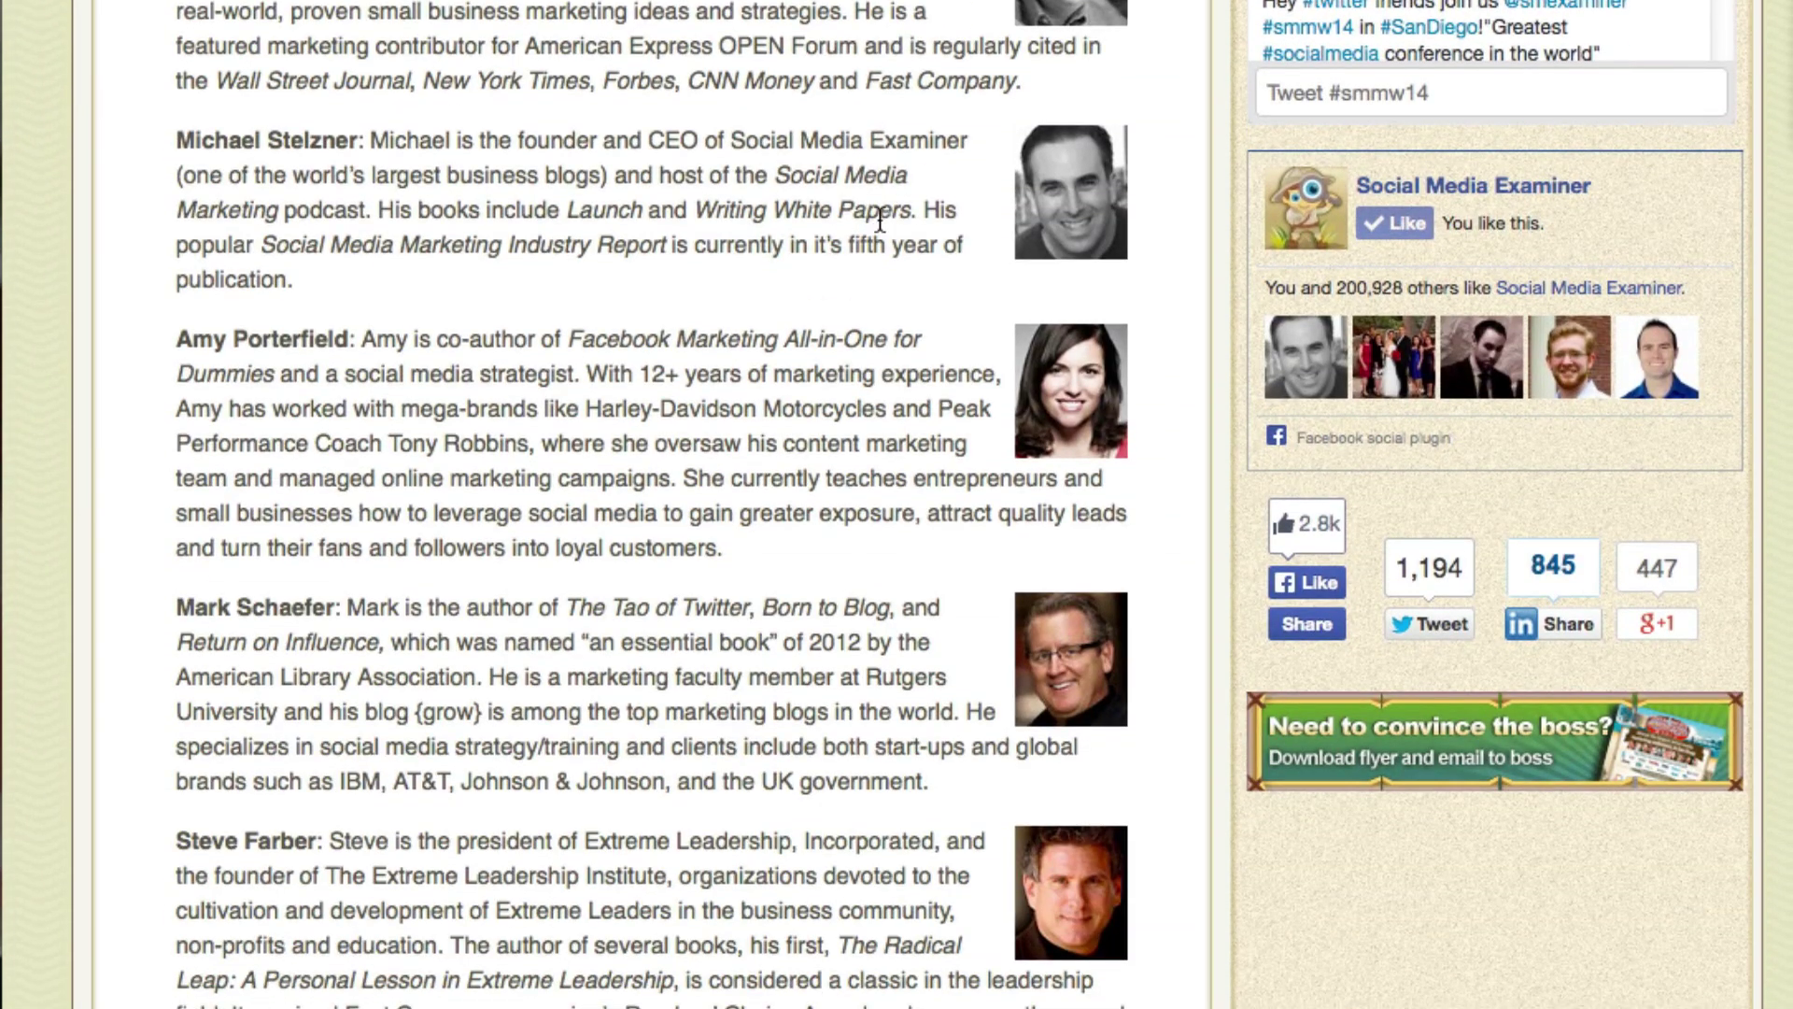
left_click(1434, 635)
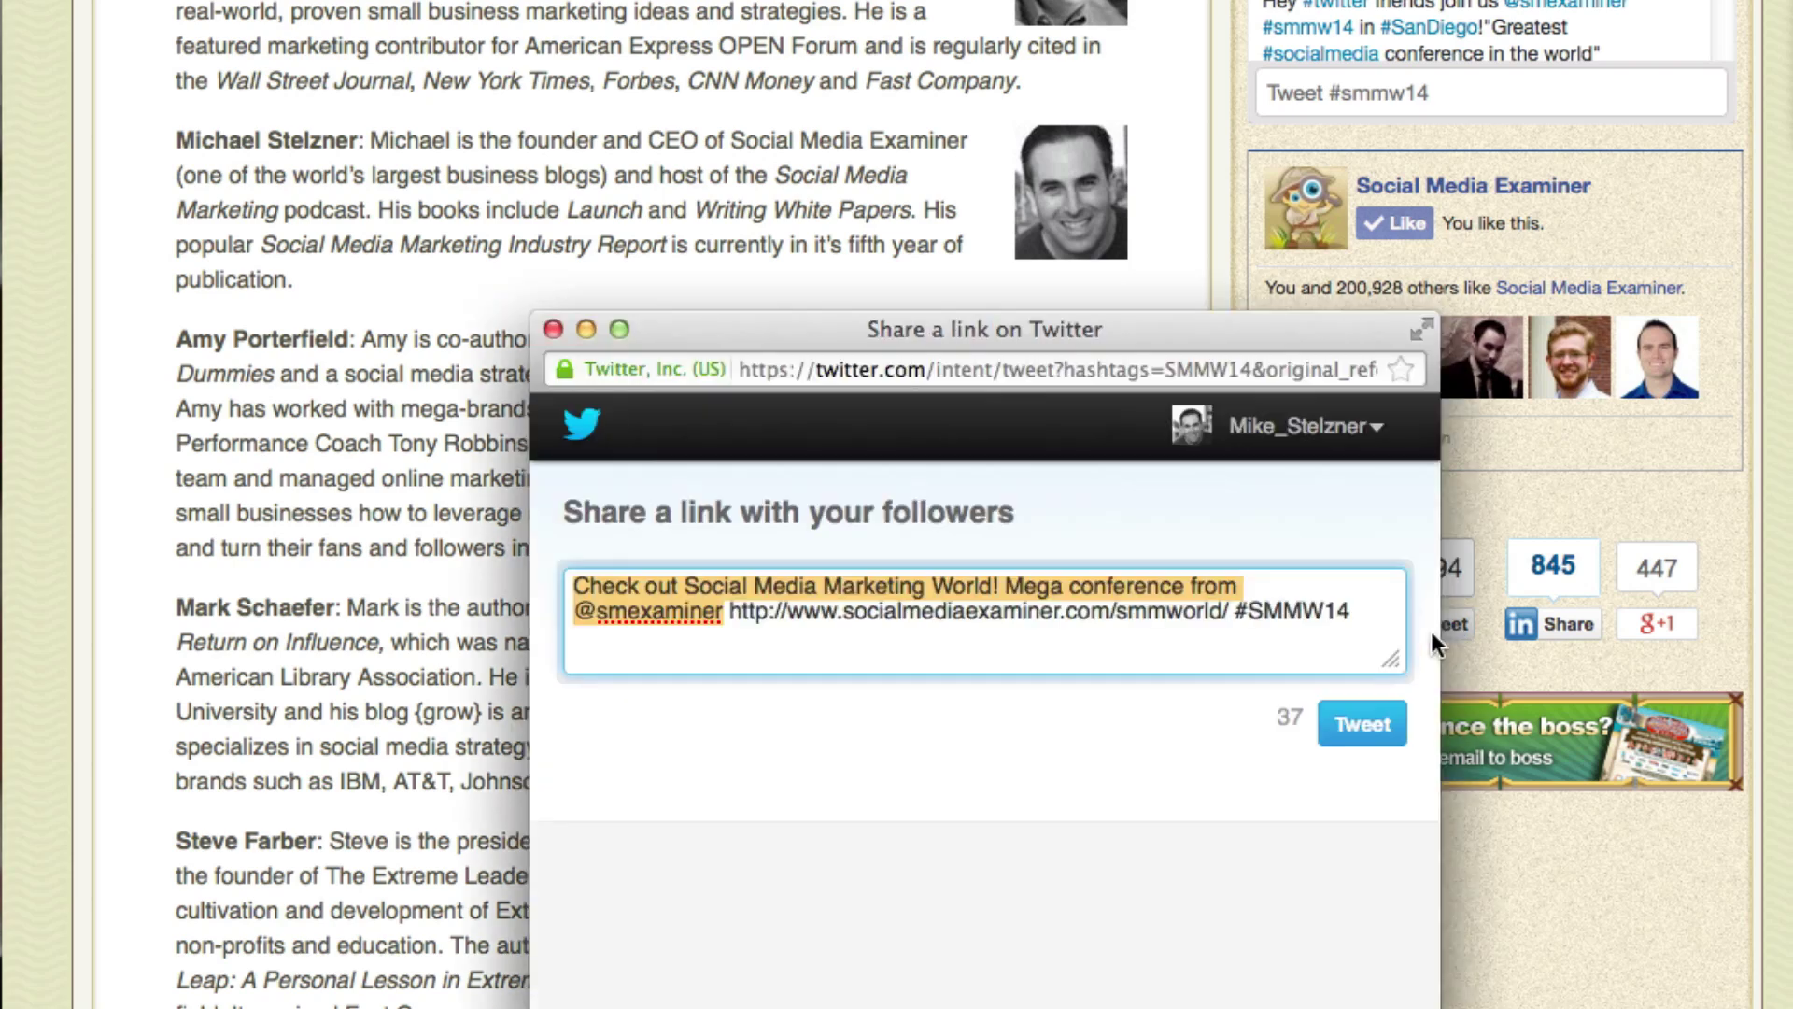
left_click(553, 329)
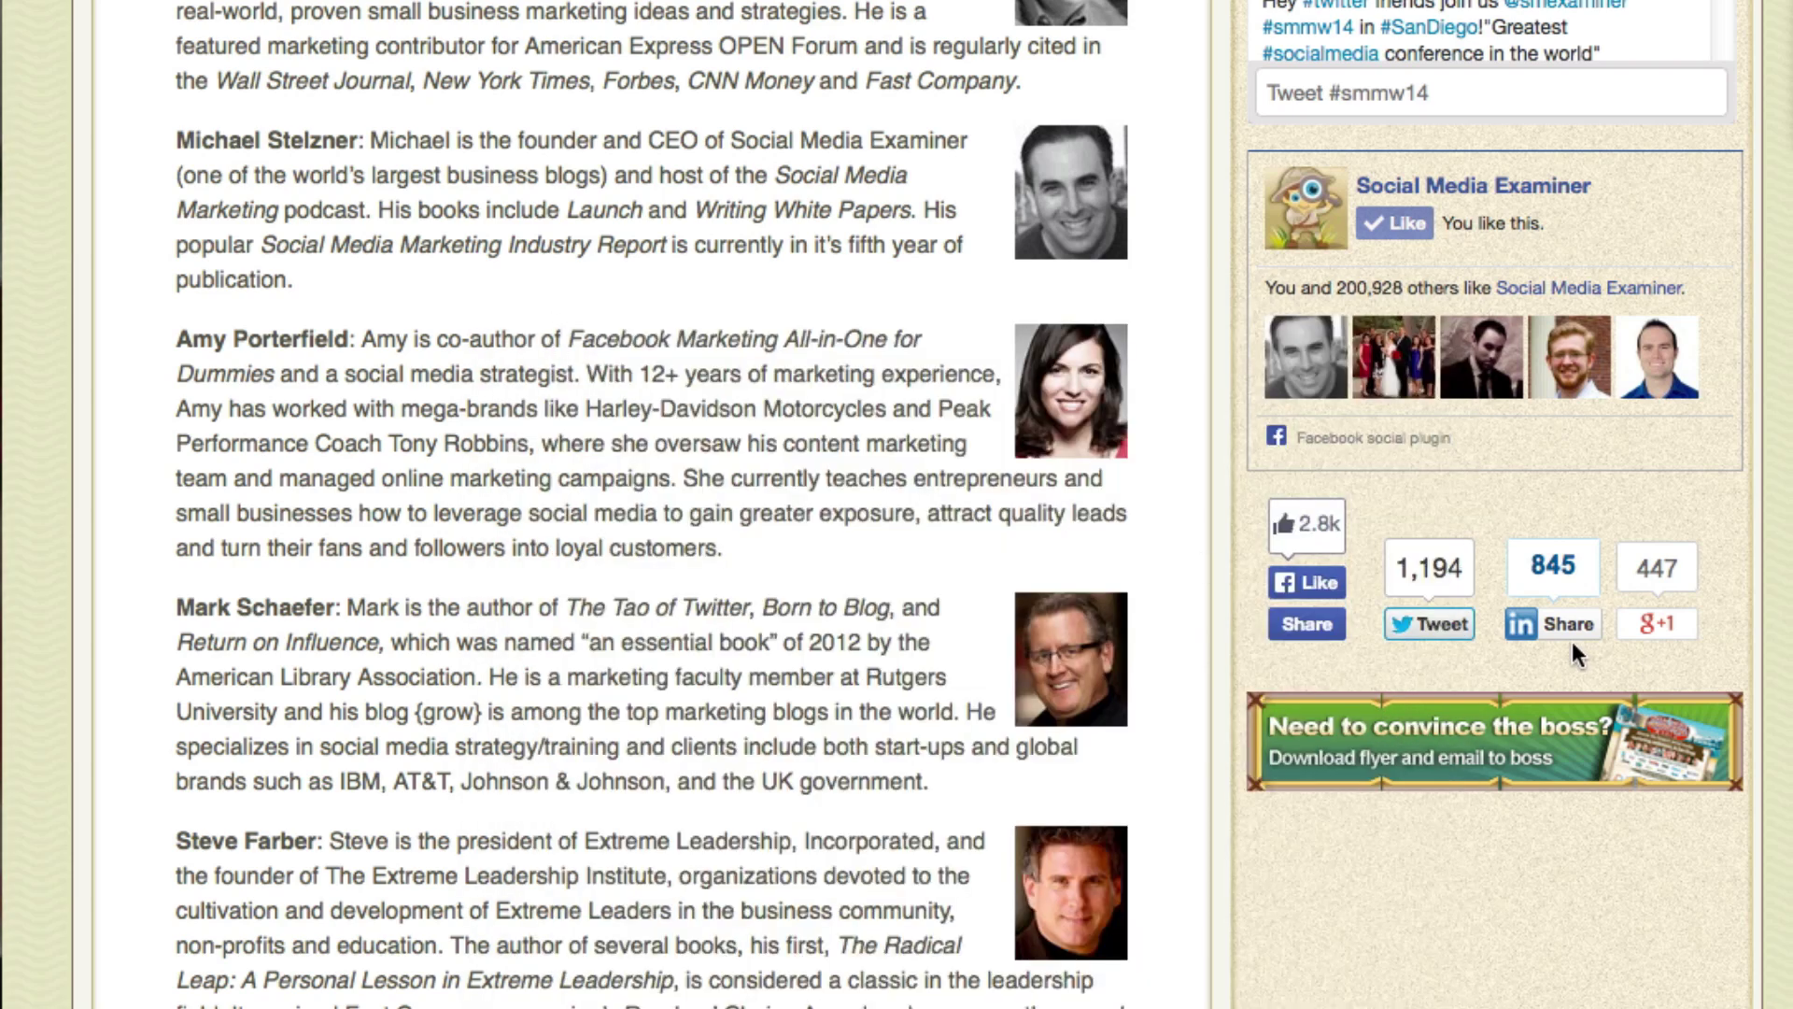
left_click(1572, 634)
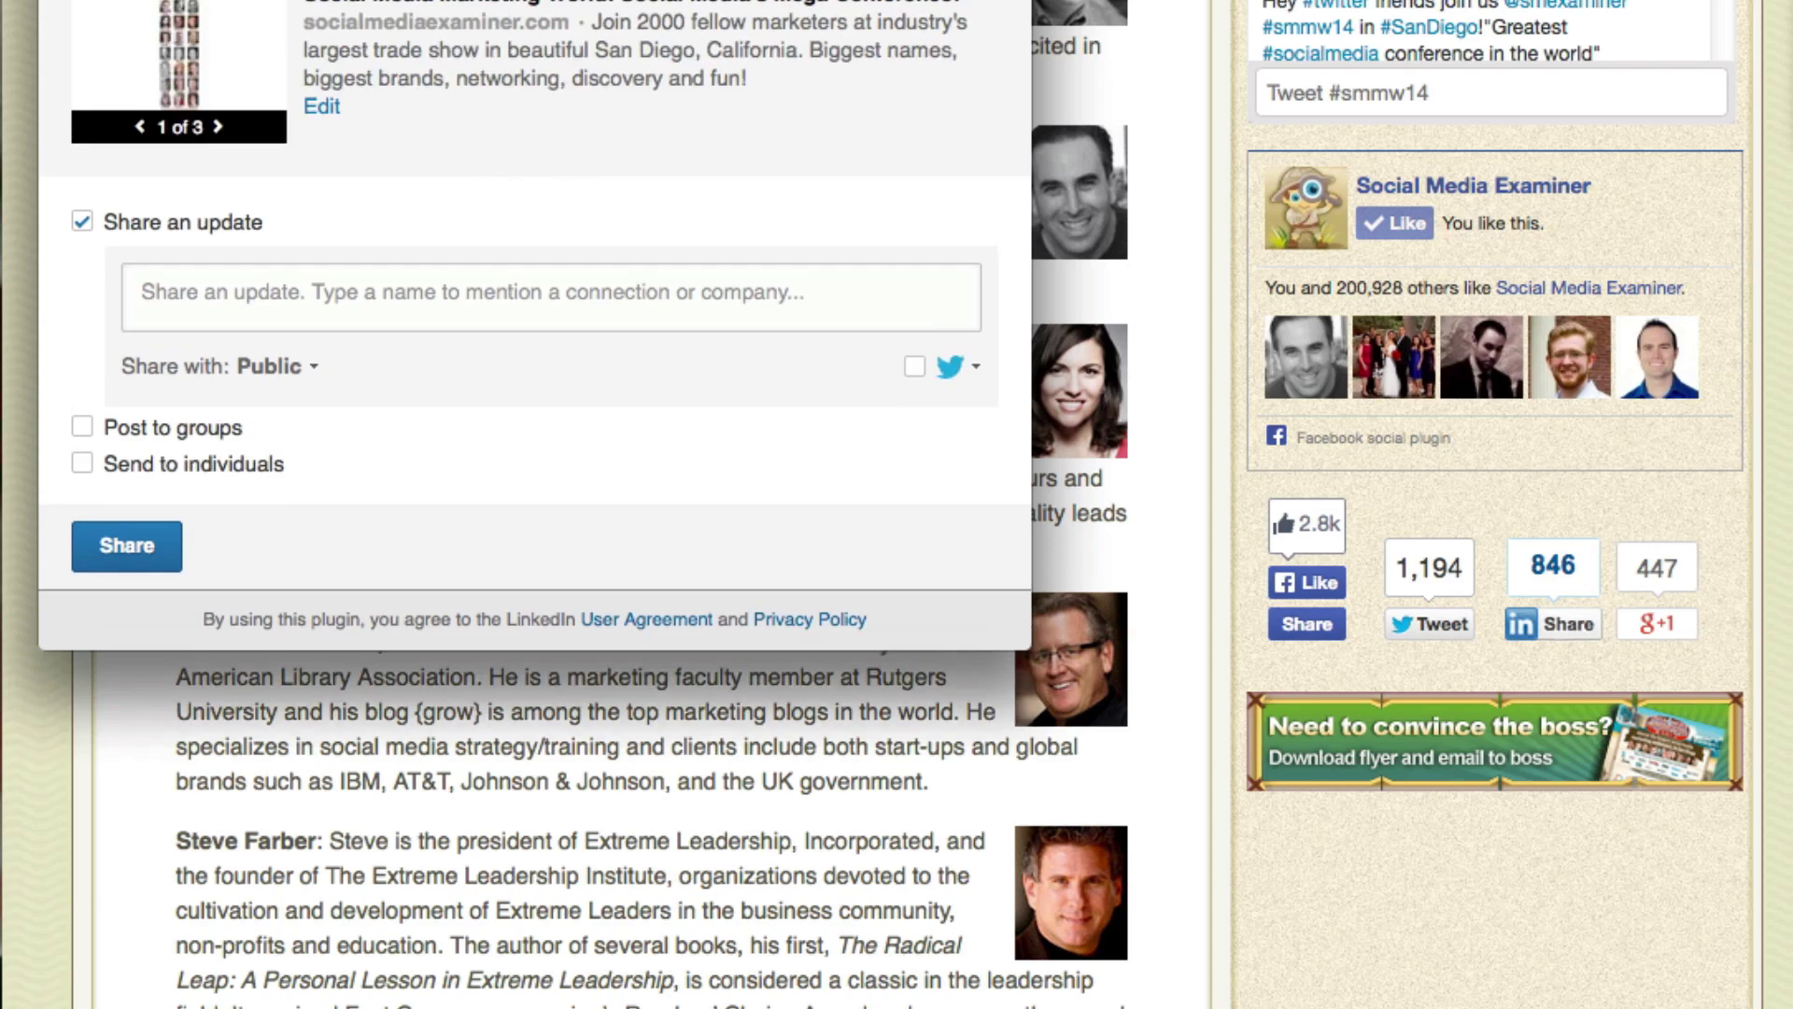
left_click_drag(709, 1, 936, 155)
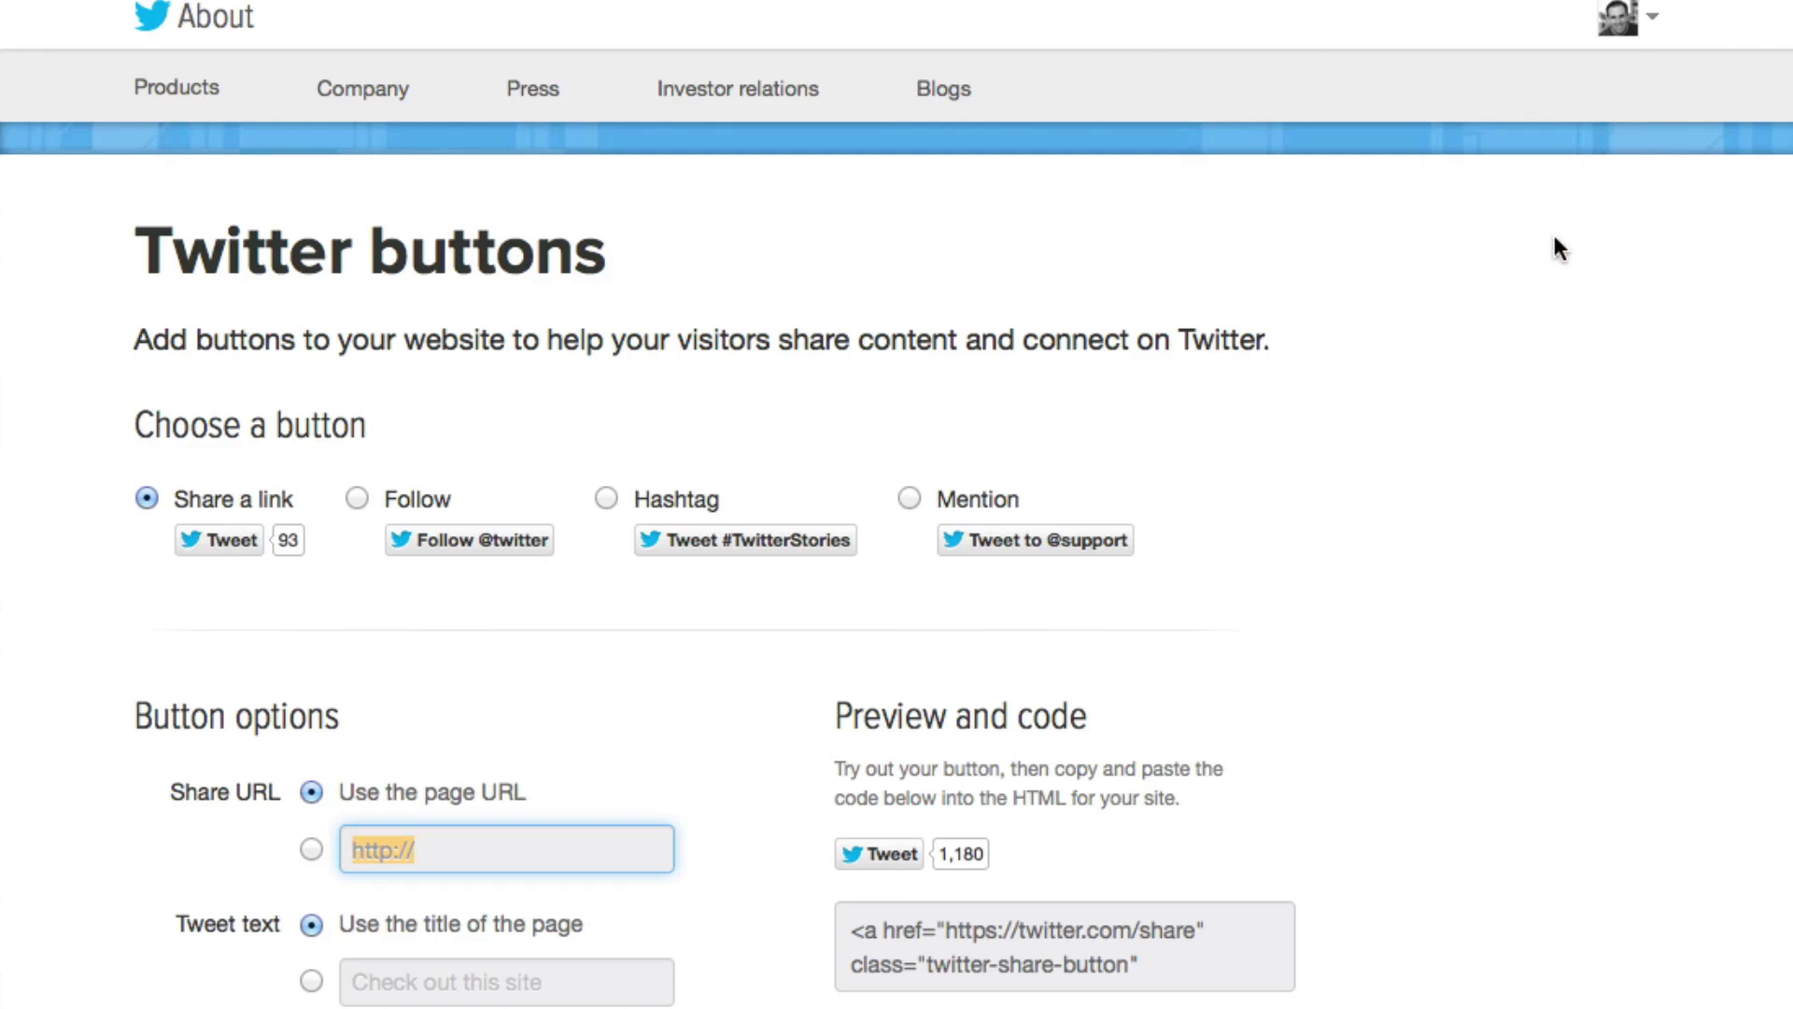
Choose custom tweet text instead of the page title for the Share a link button on the Twitter buttons page
scroll(1555, 241, "down", 3)
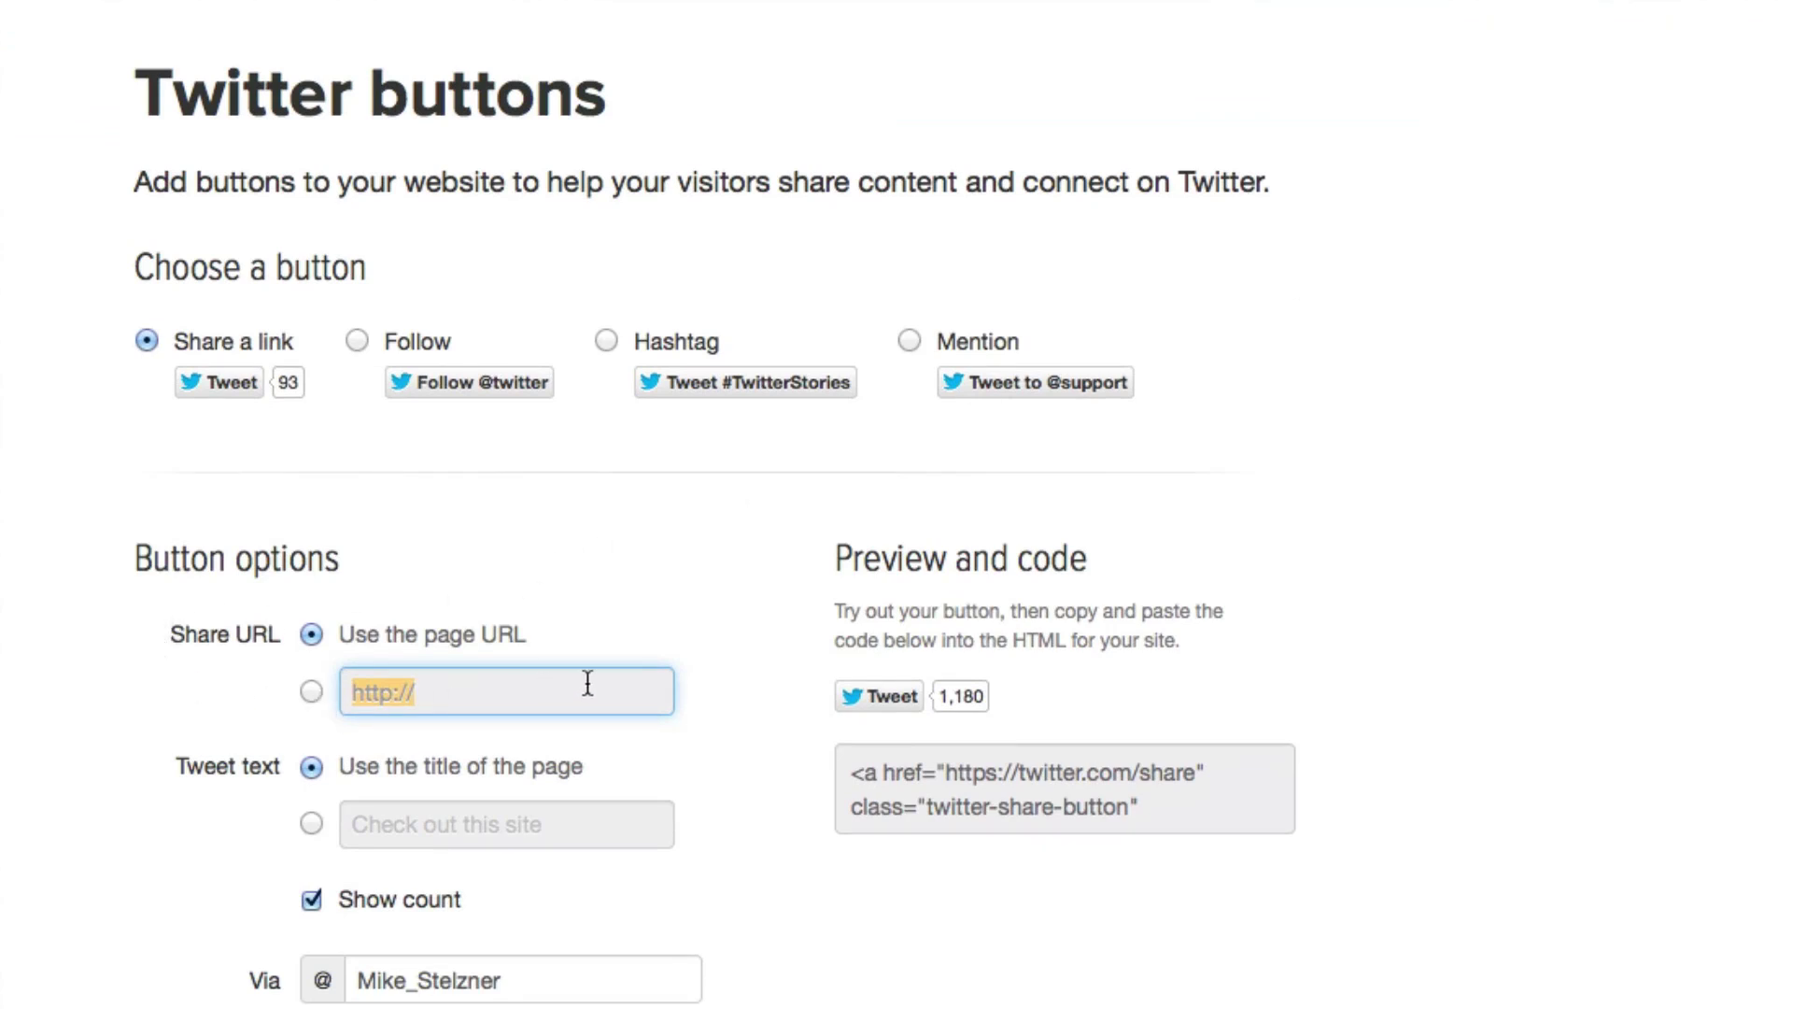
scroll(608, 682, "down", 4)
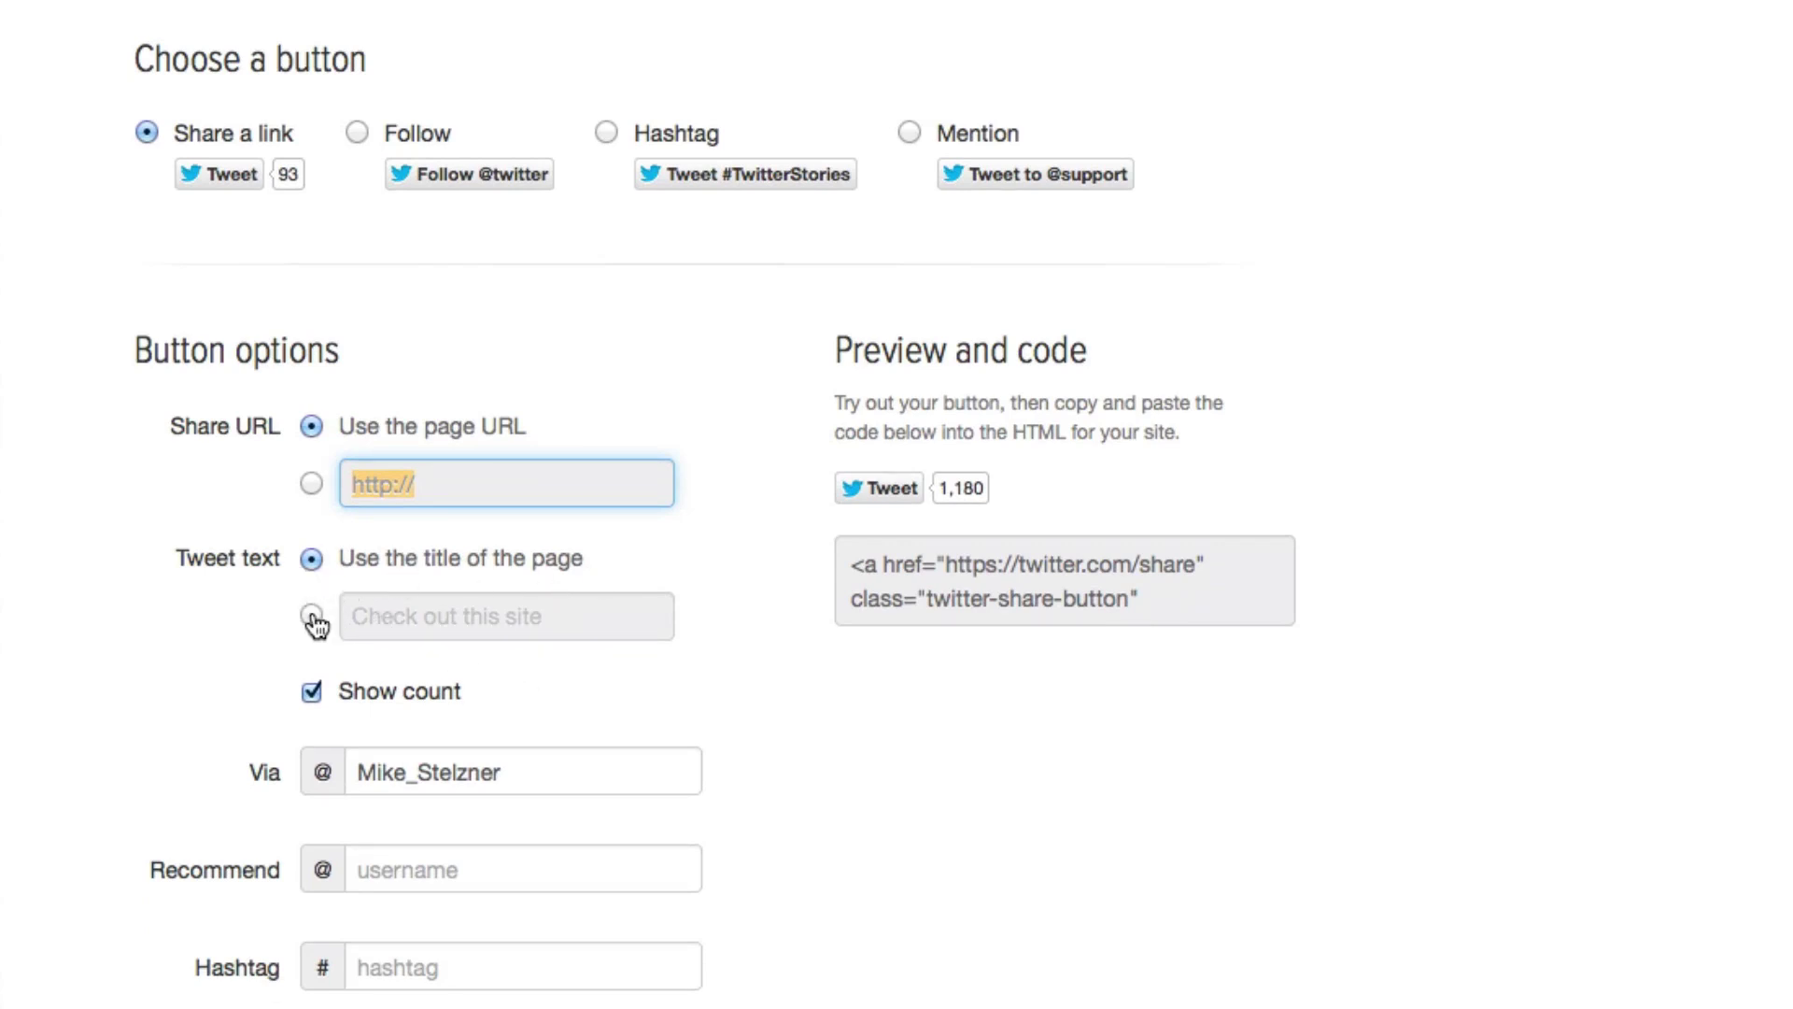
left_click(312, 617)
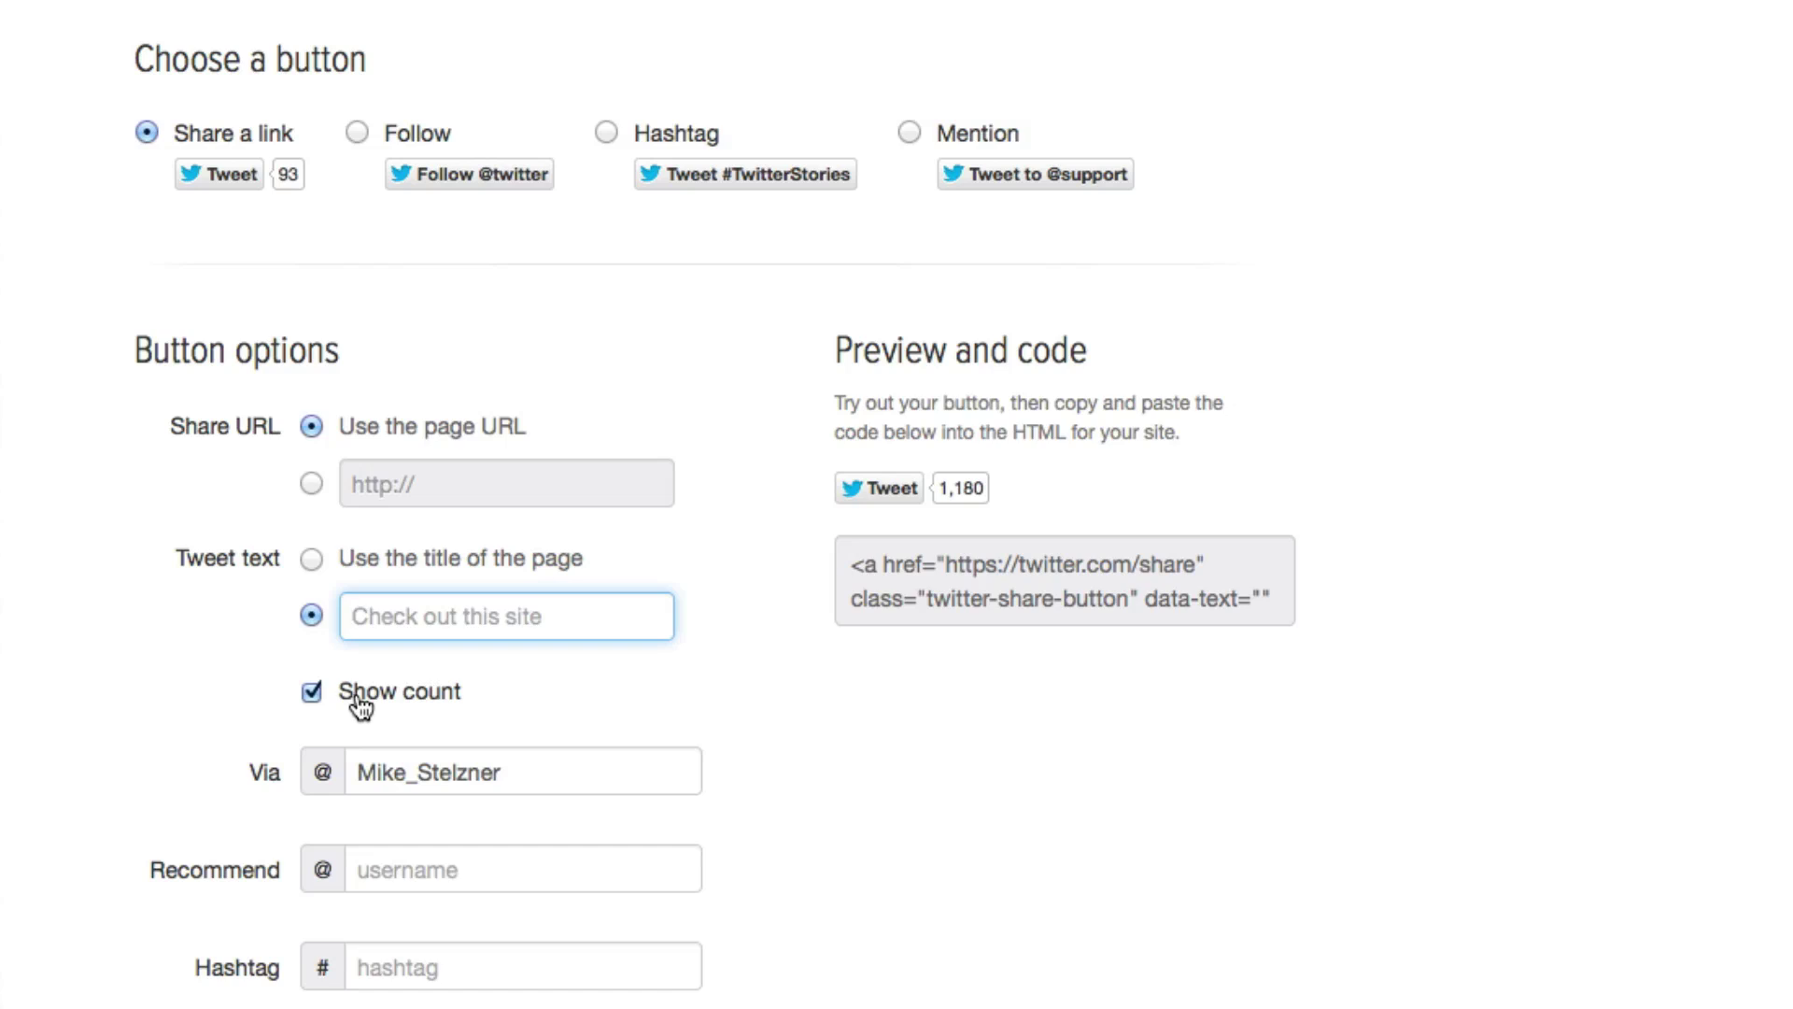
scroll(231, 790, "down", 5)
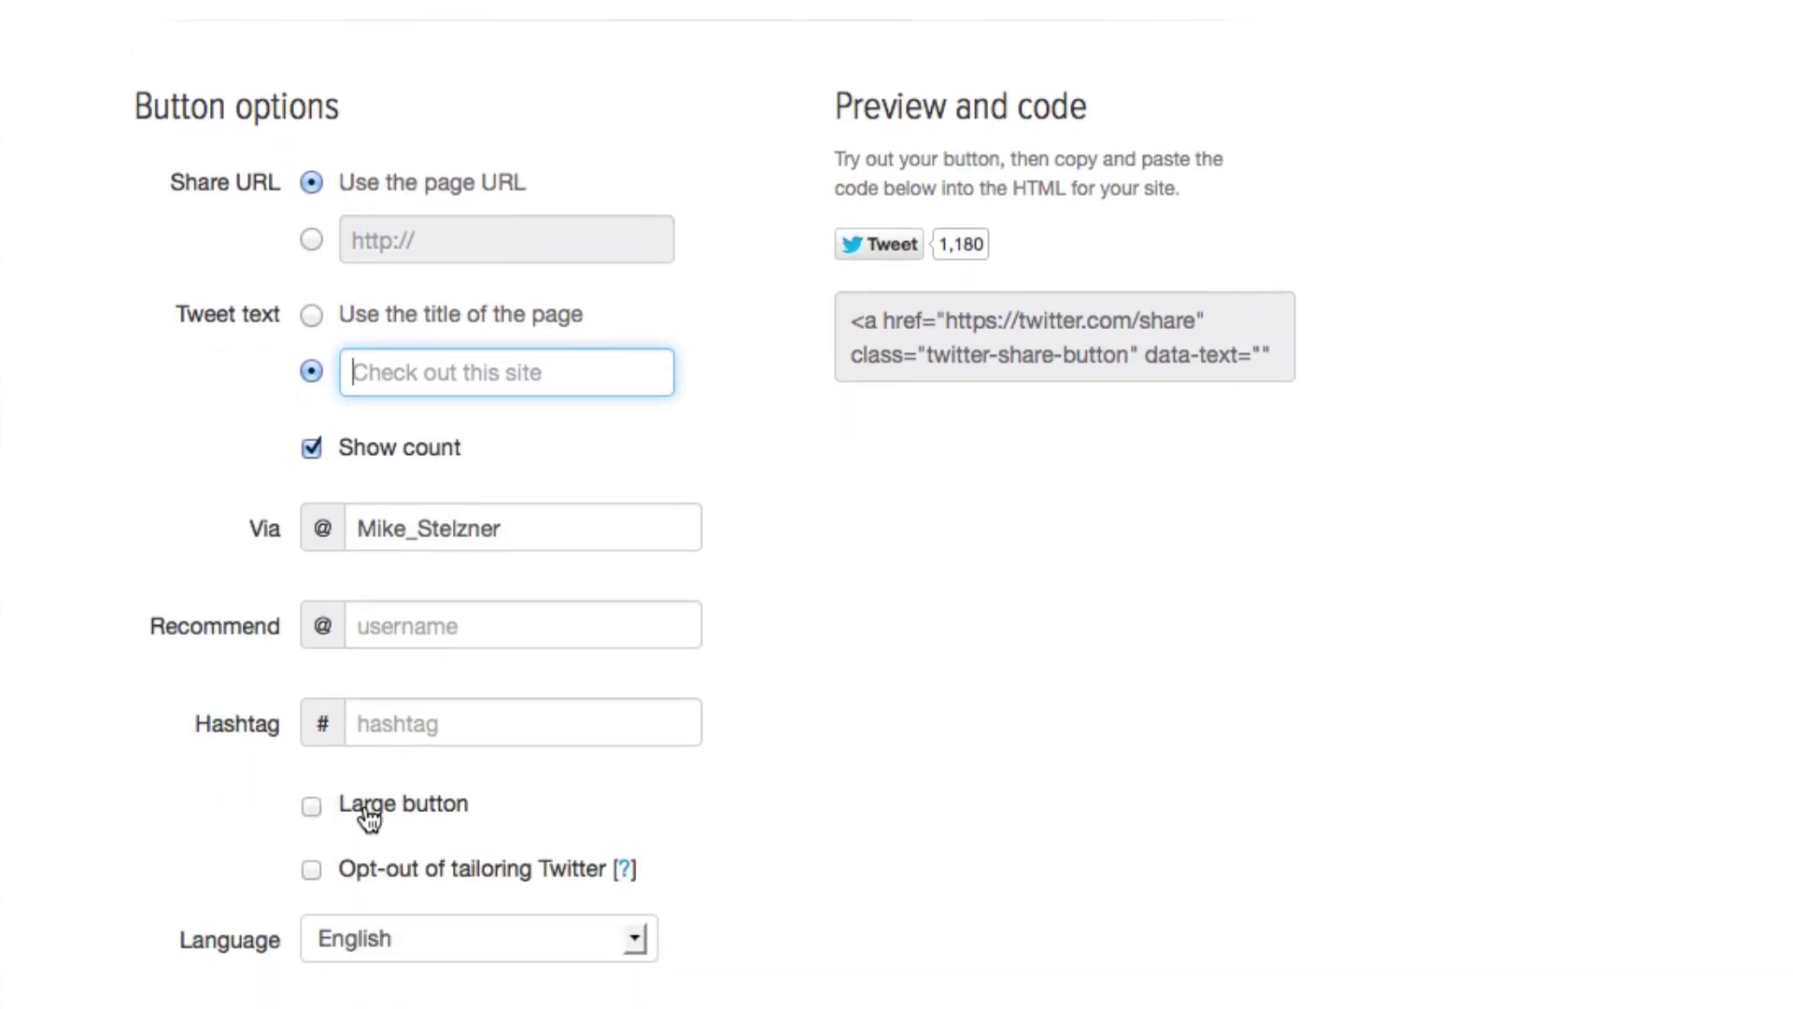
Enable the Large button option for the Tweet button and go to its generated embed code
left_click(318, 807)
scroll(766, 811, "up", 5)
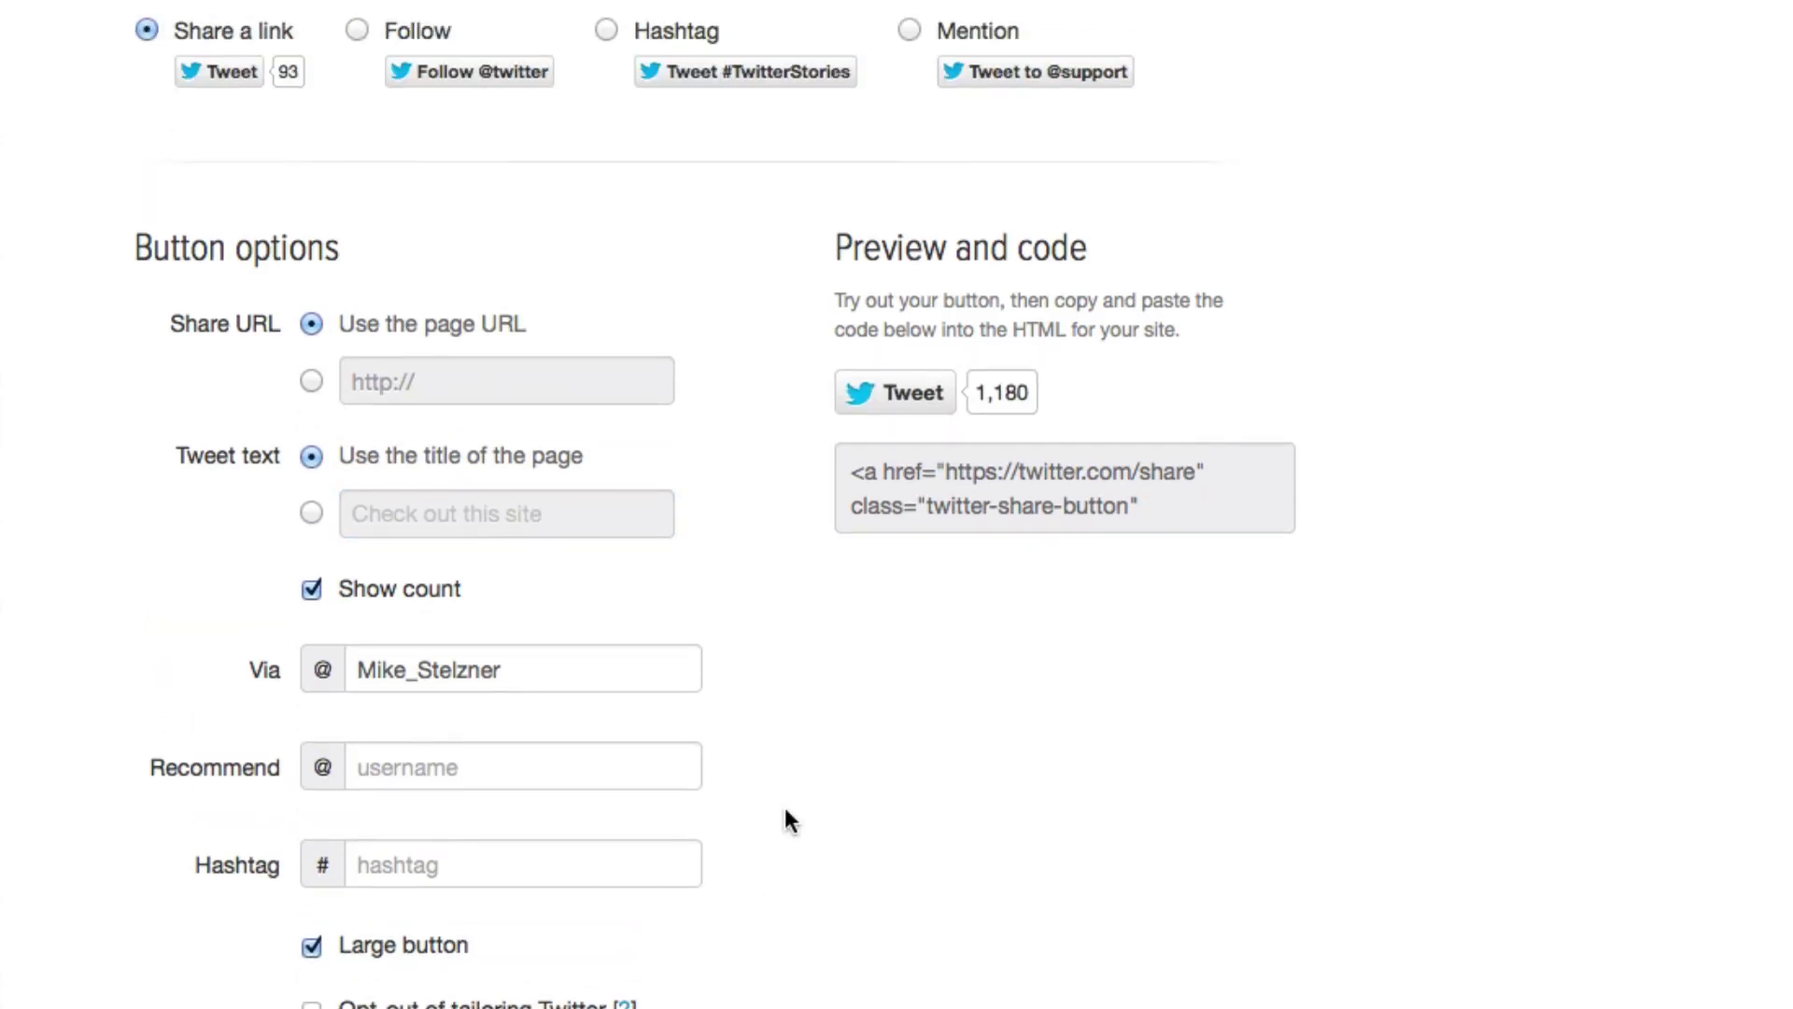
scroll(790, 893, "down", 1)
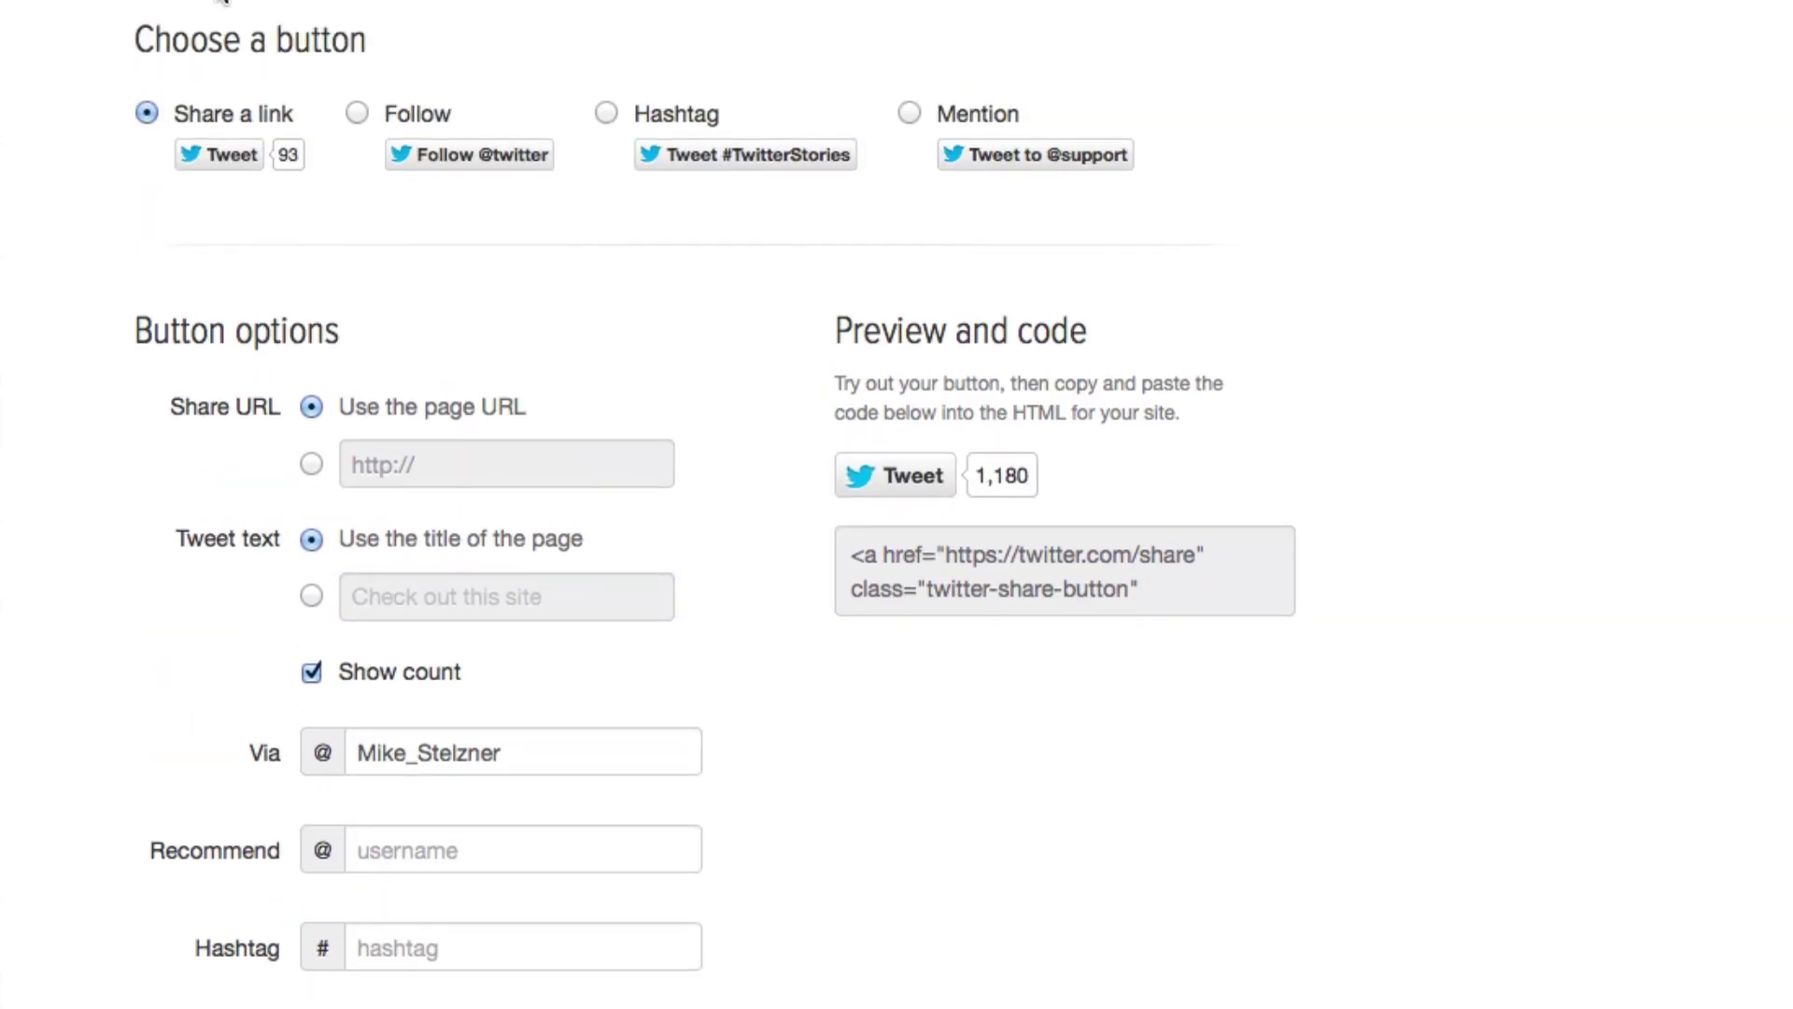
scroll(787, 888, "down", 3)
scroll(860, 831, "up", 1)
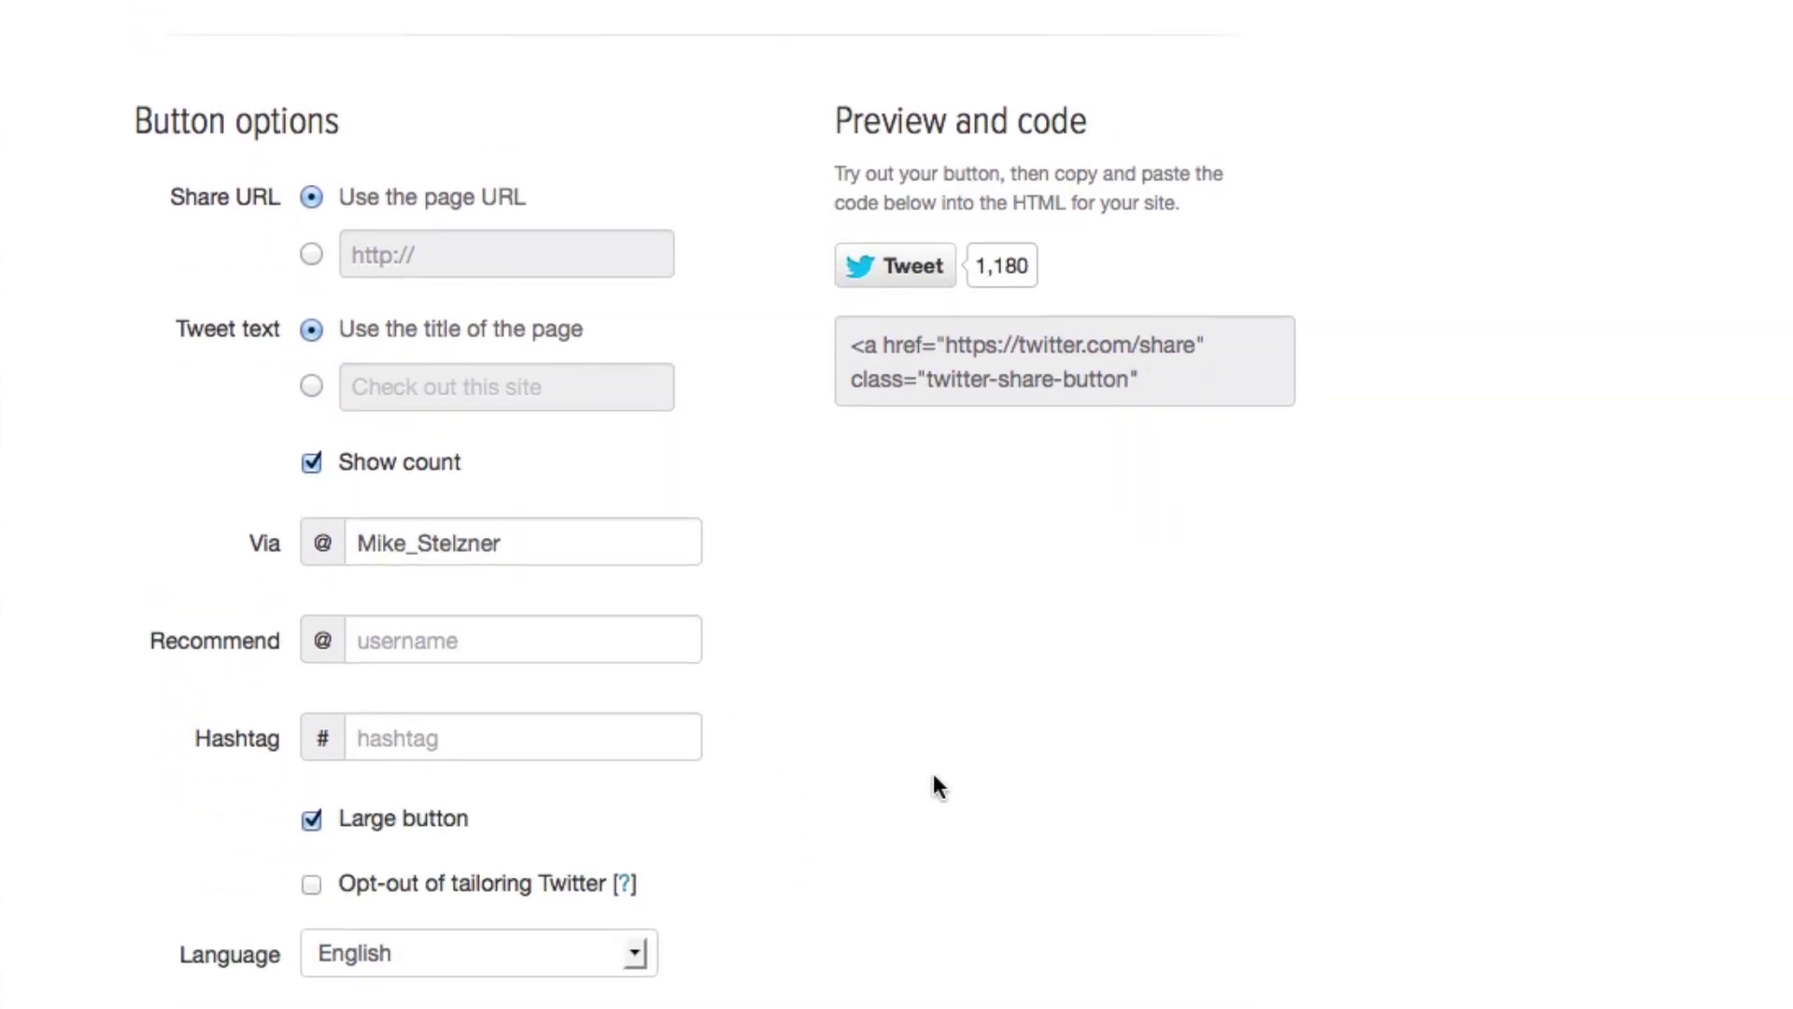
left_click(1175, 387)
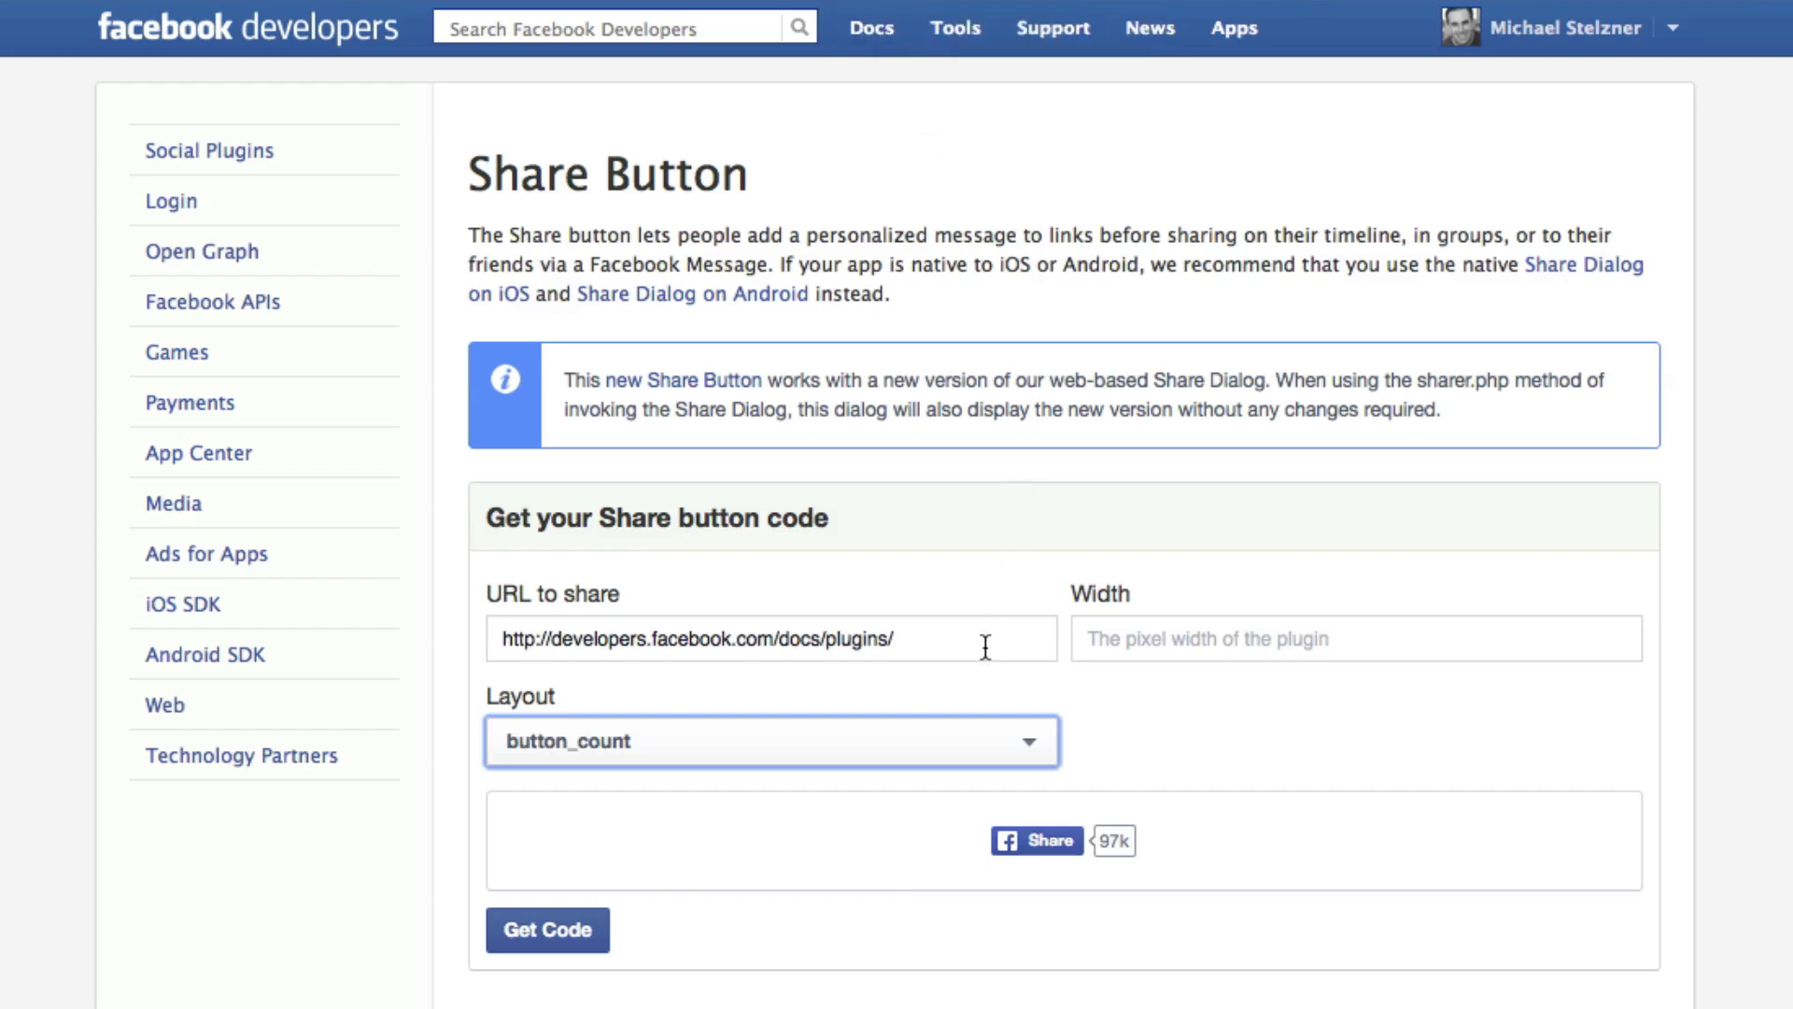
Try the box_count layout for the Facebook Share button and set the layout back to button_count
left_click_drag(985, 646, 470, 630)
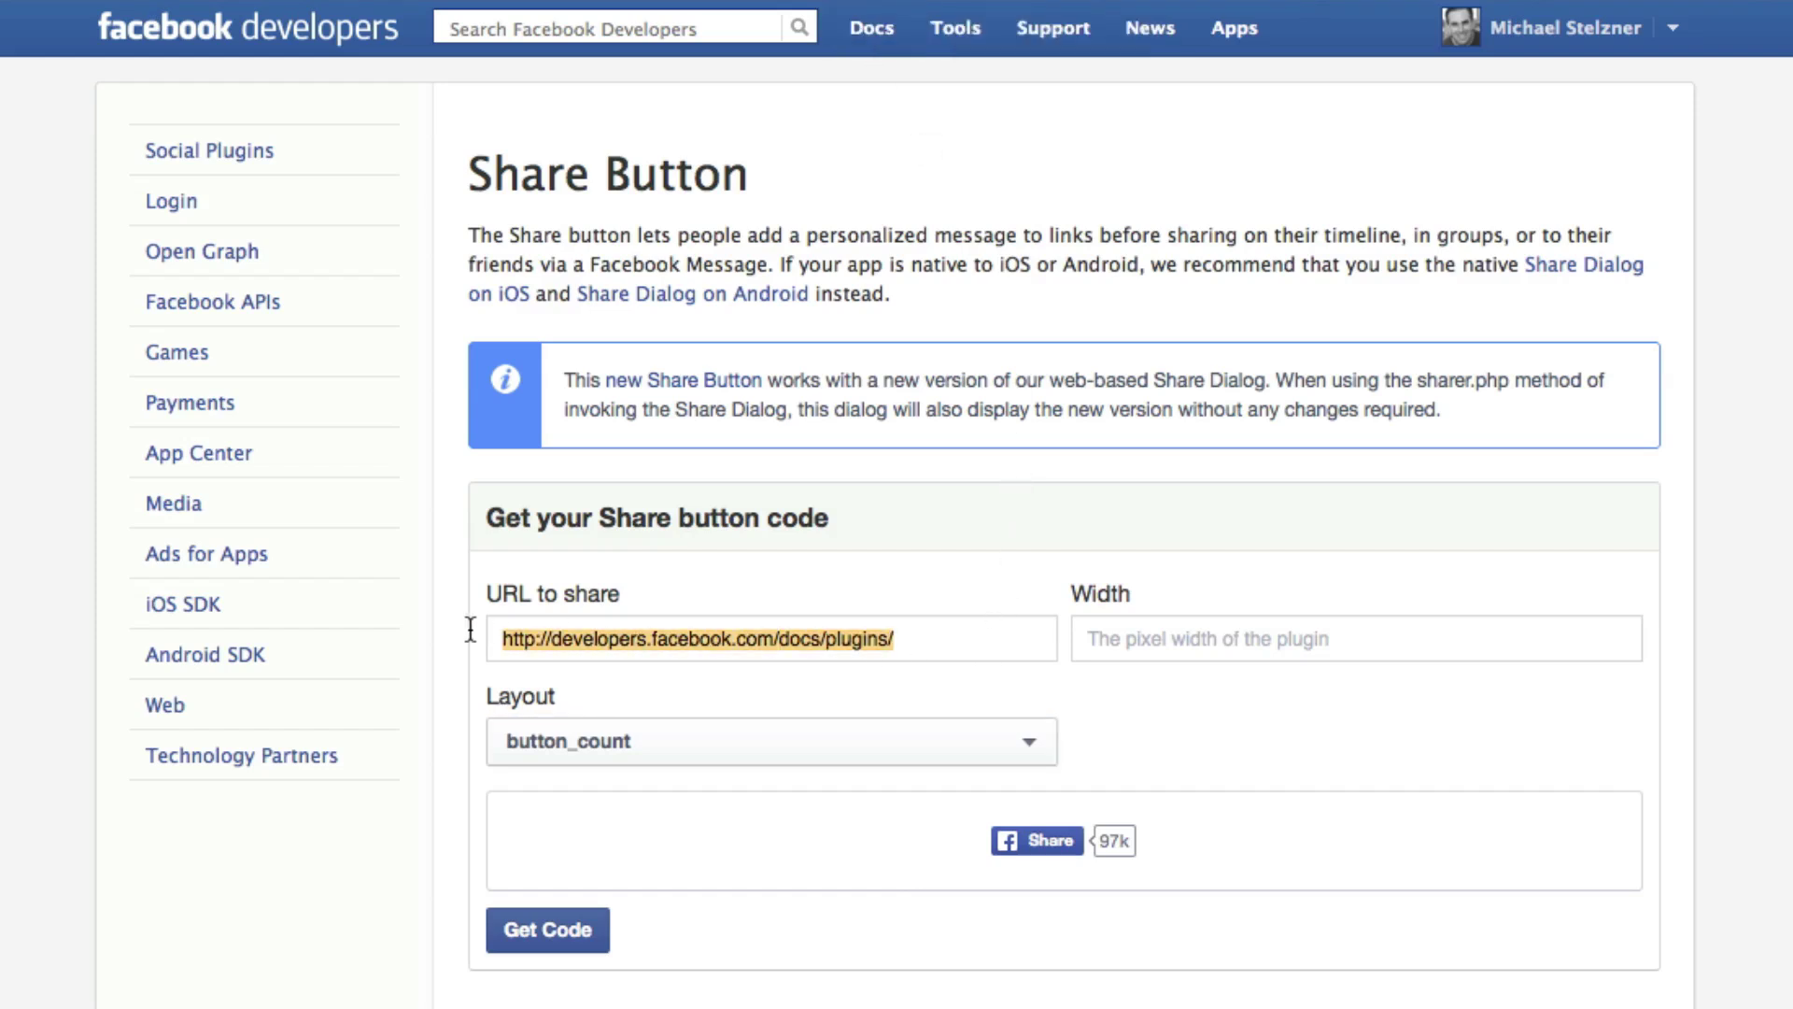
left_click(983, 725)
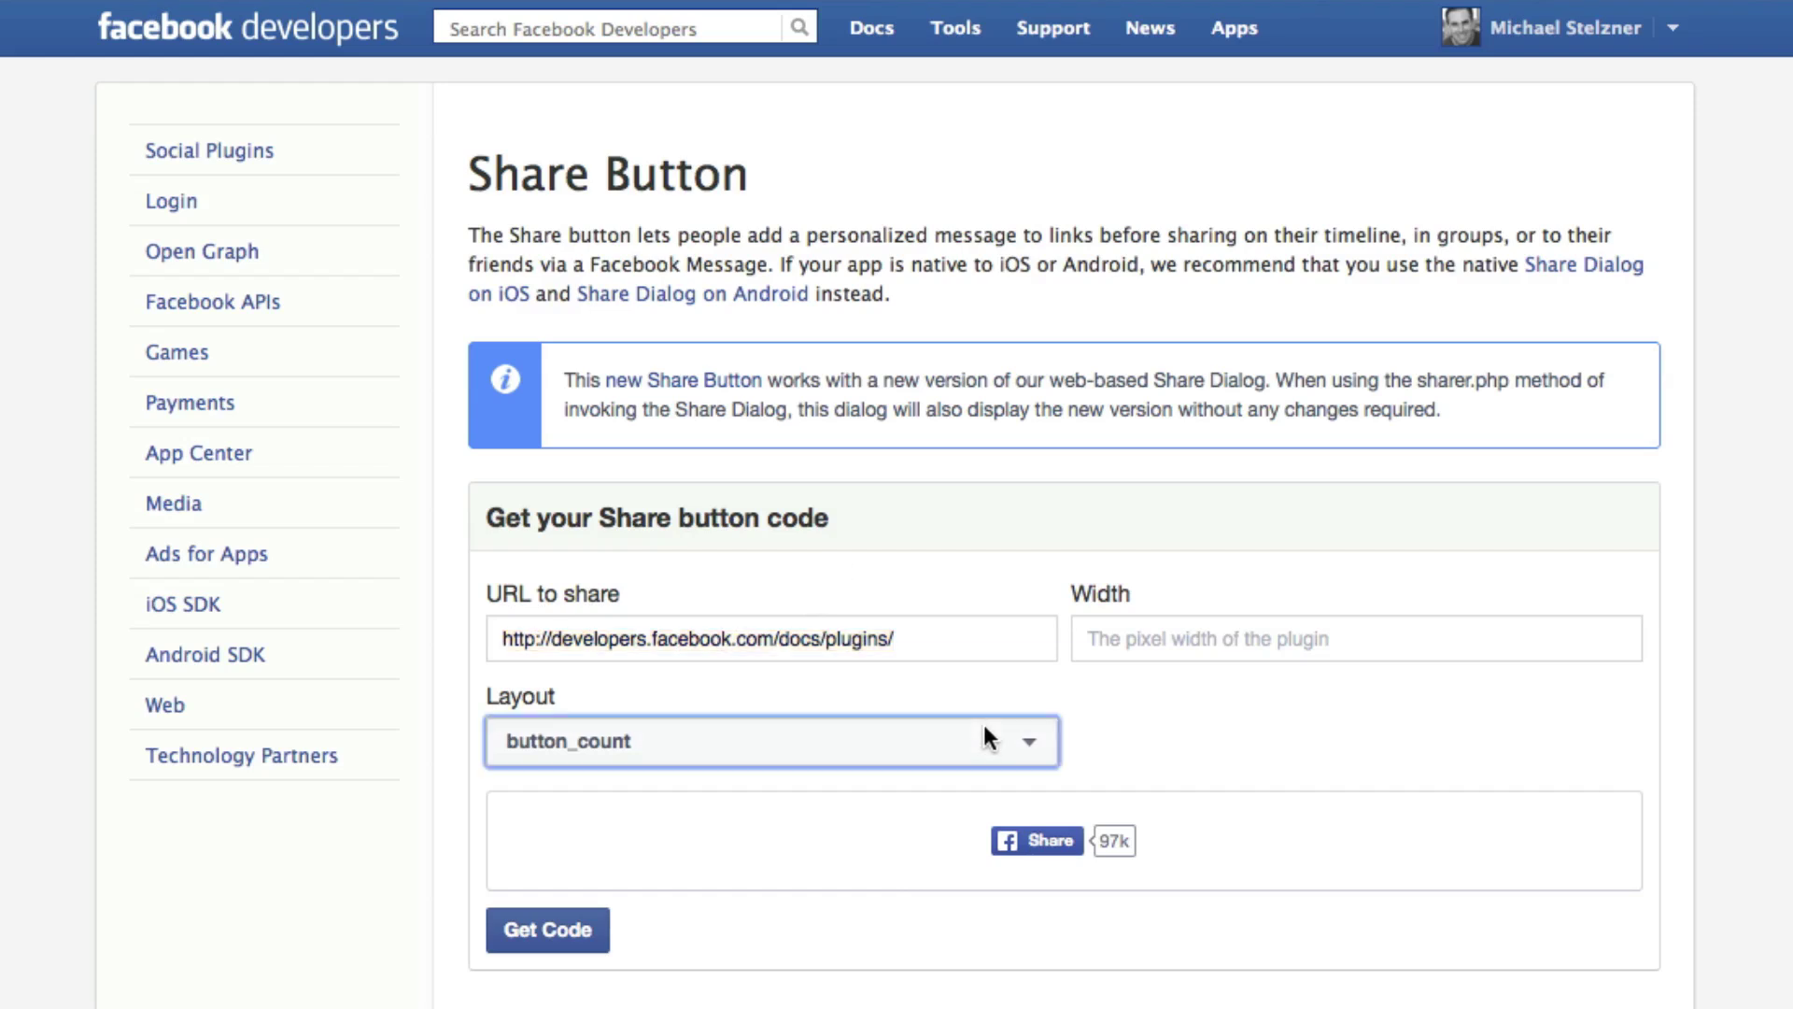
left_click(910, 793)
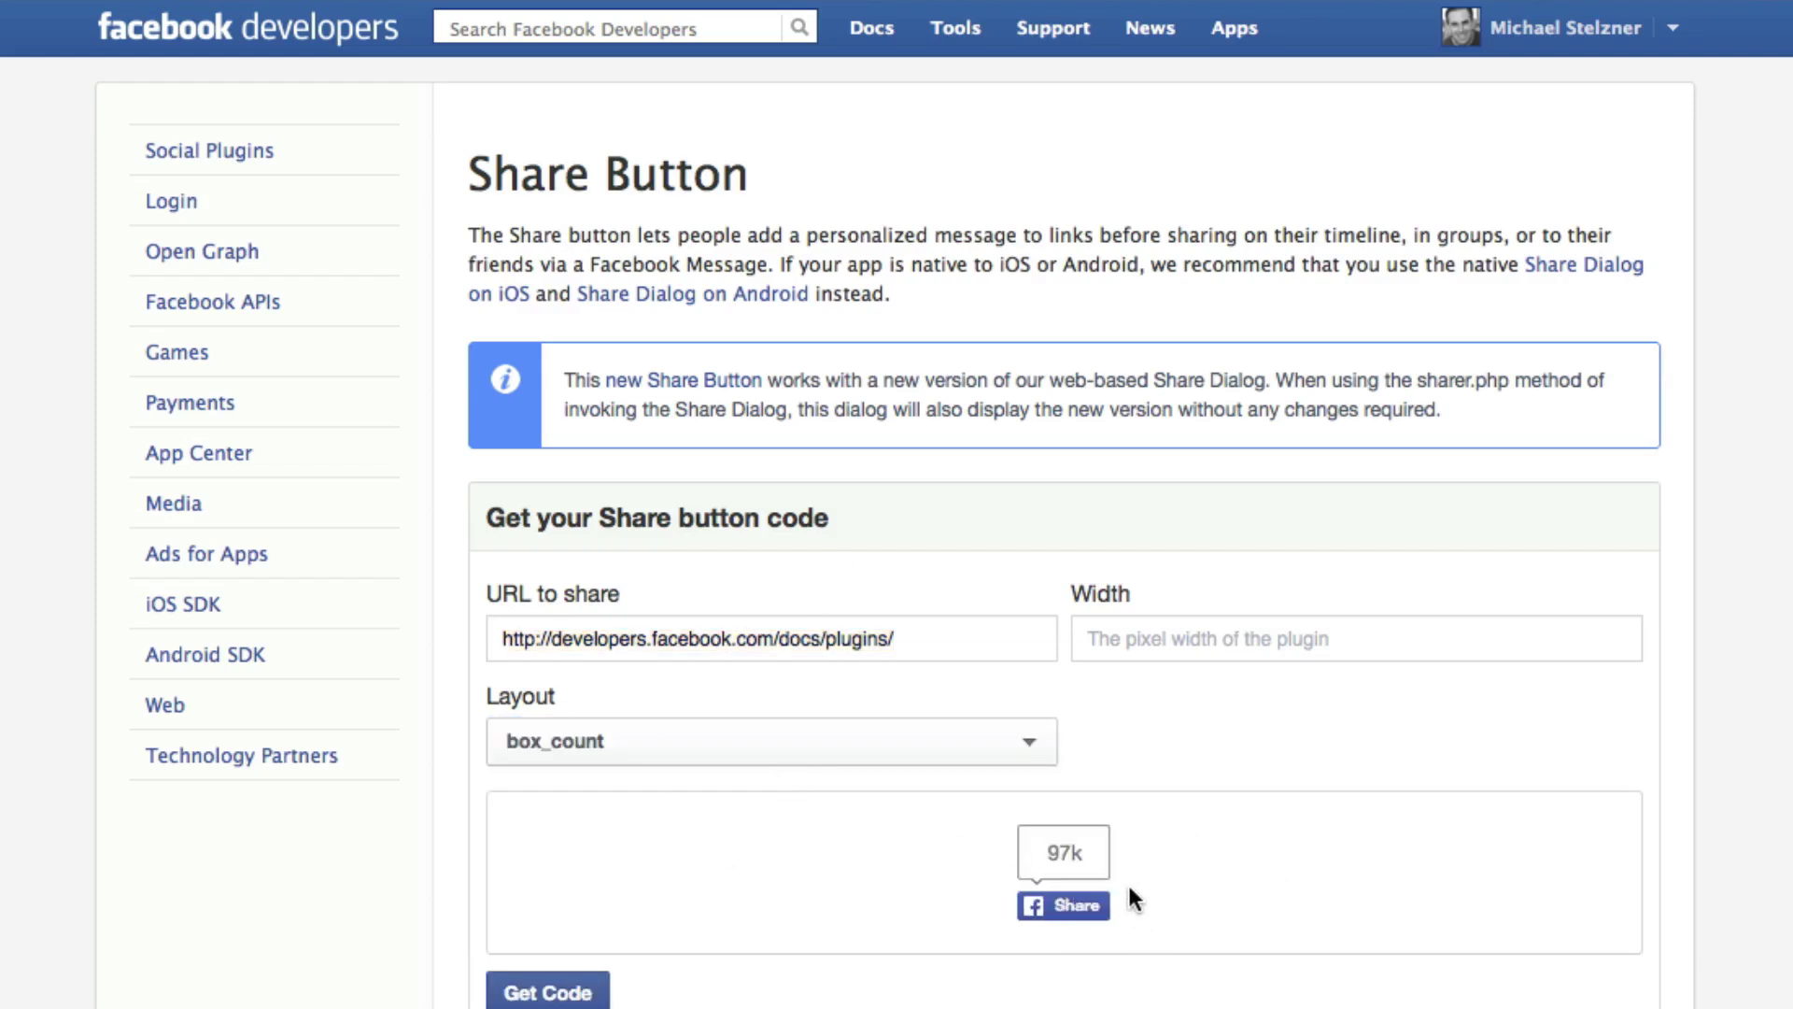
left_click(781, 740)
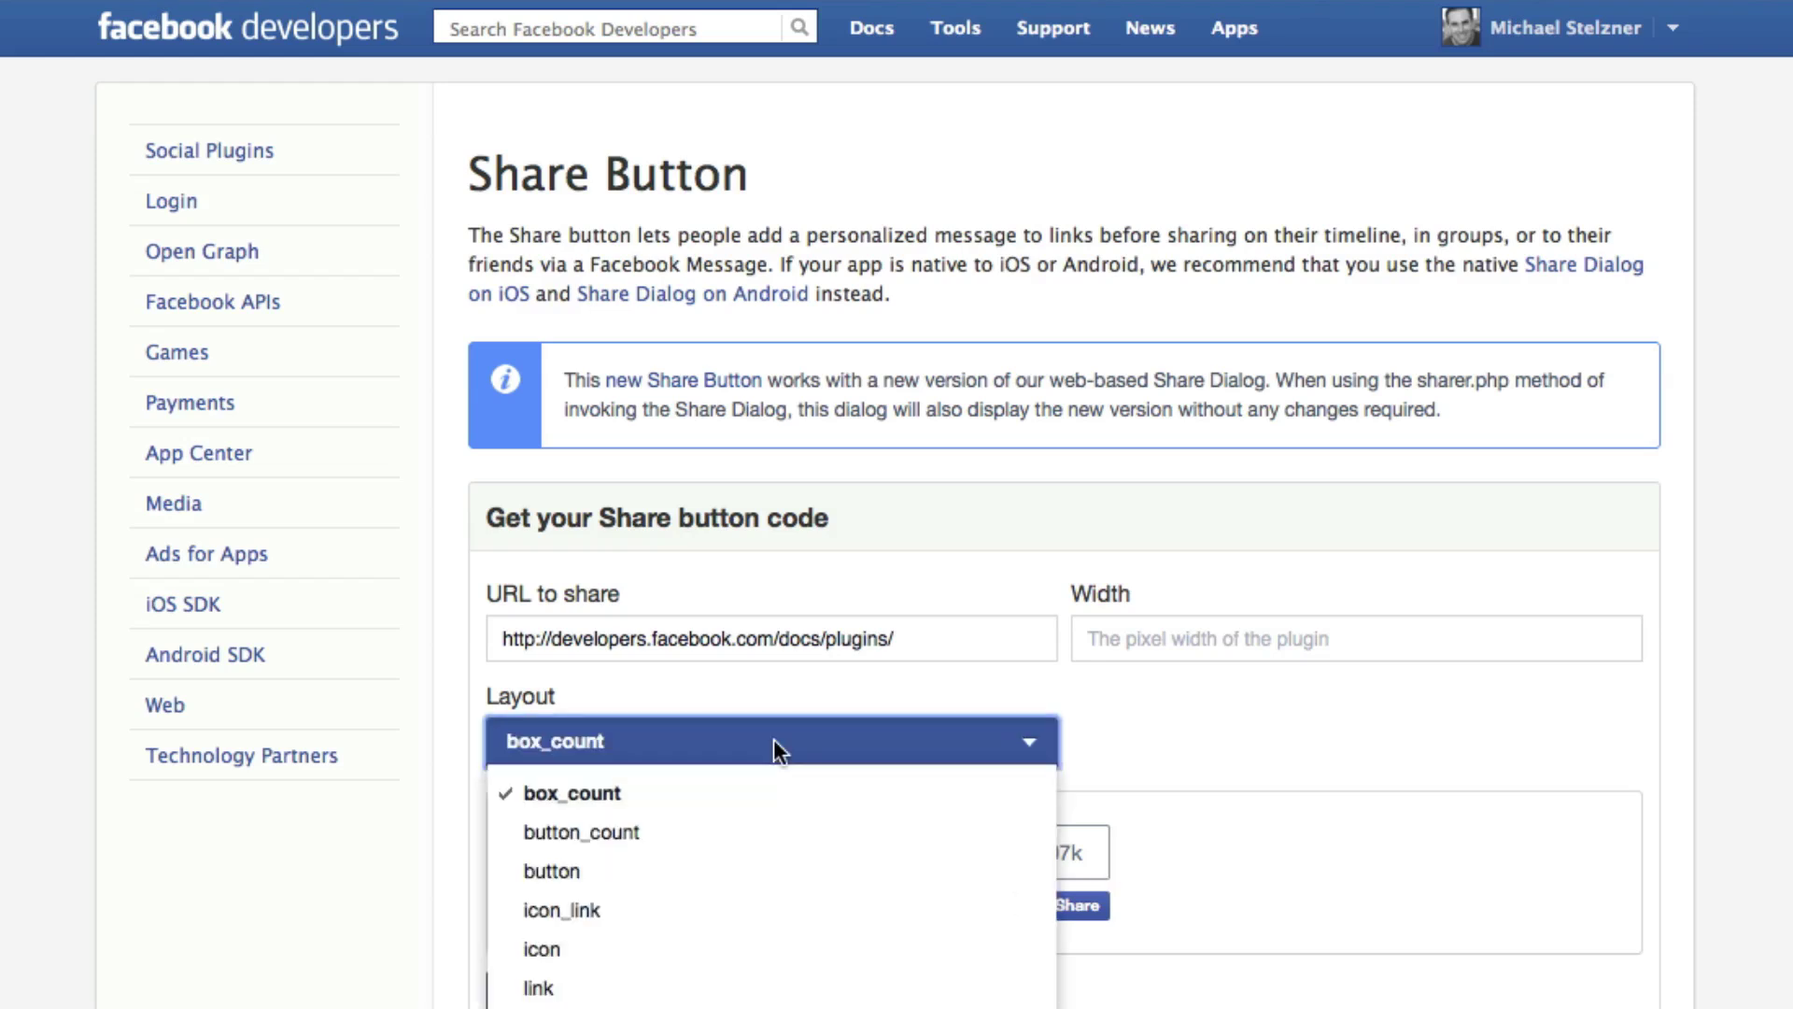
left_click(739, 844)
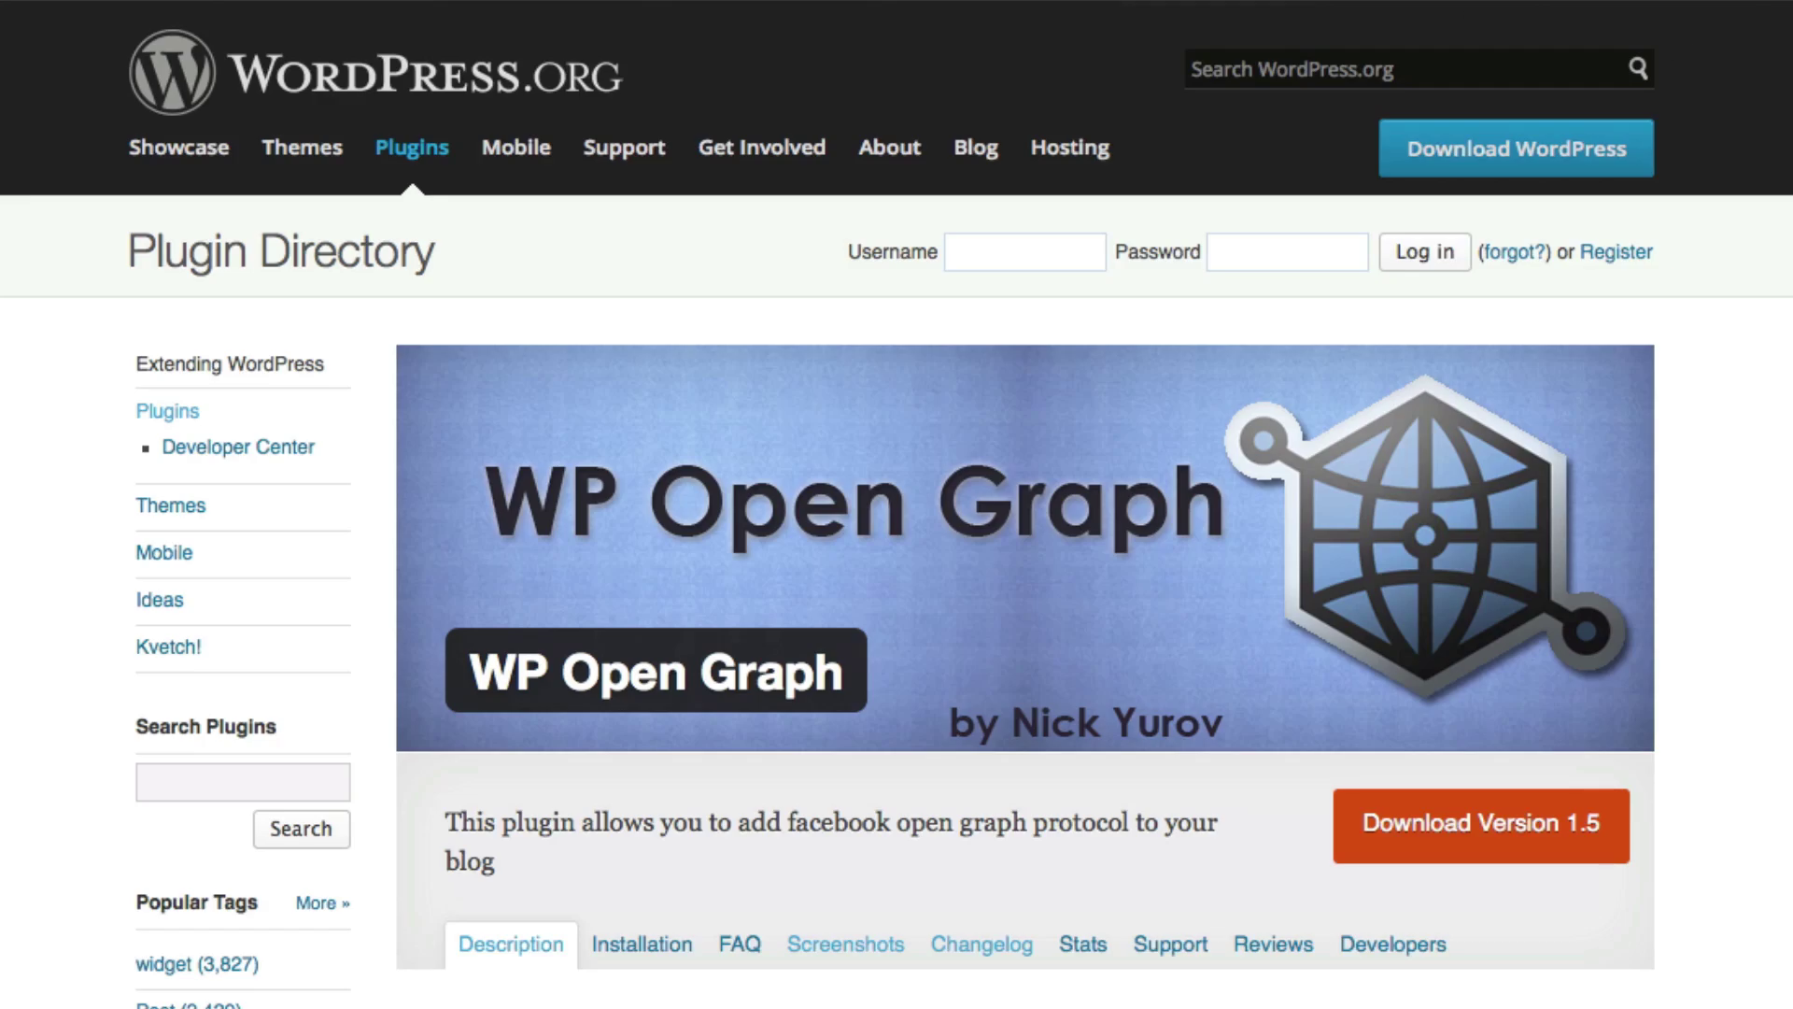
Switch to the conference page's WordPress editor and go to the Open Graph Title field in its Open Graph Data
left_click(789, 2)
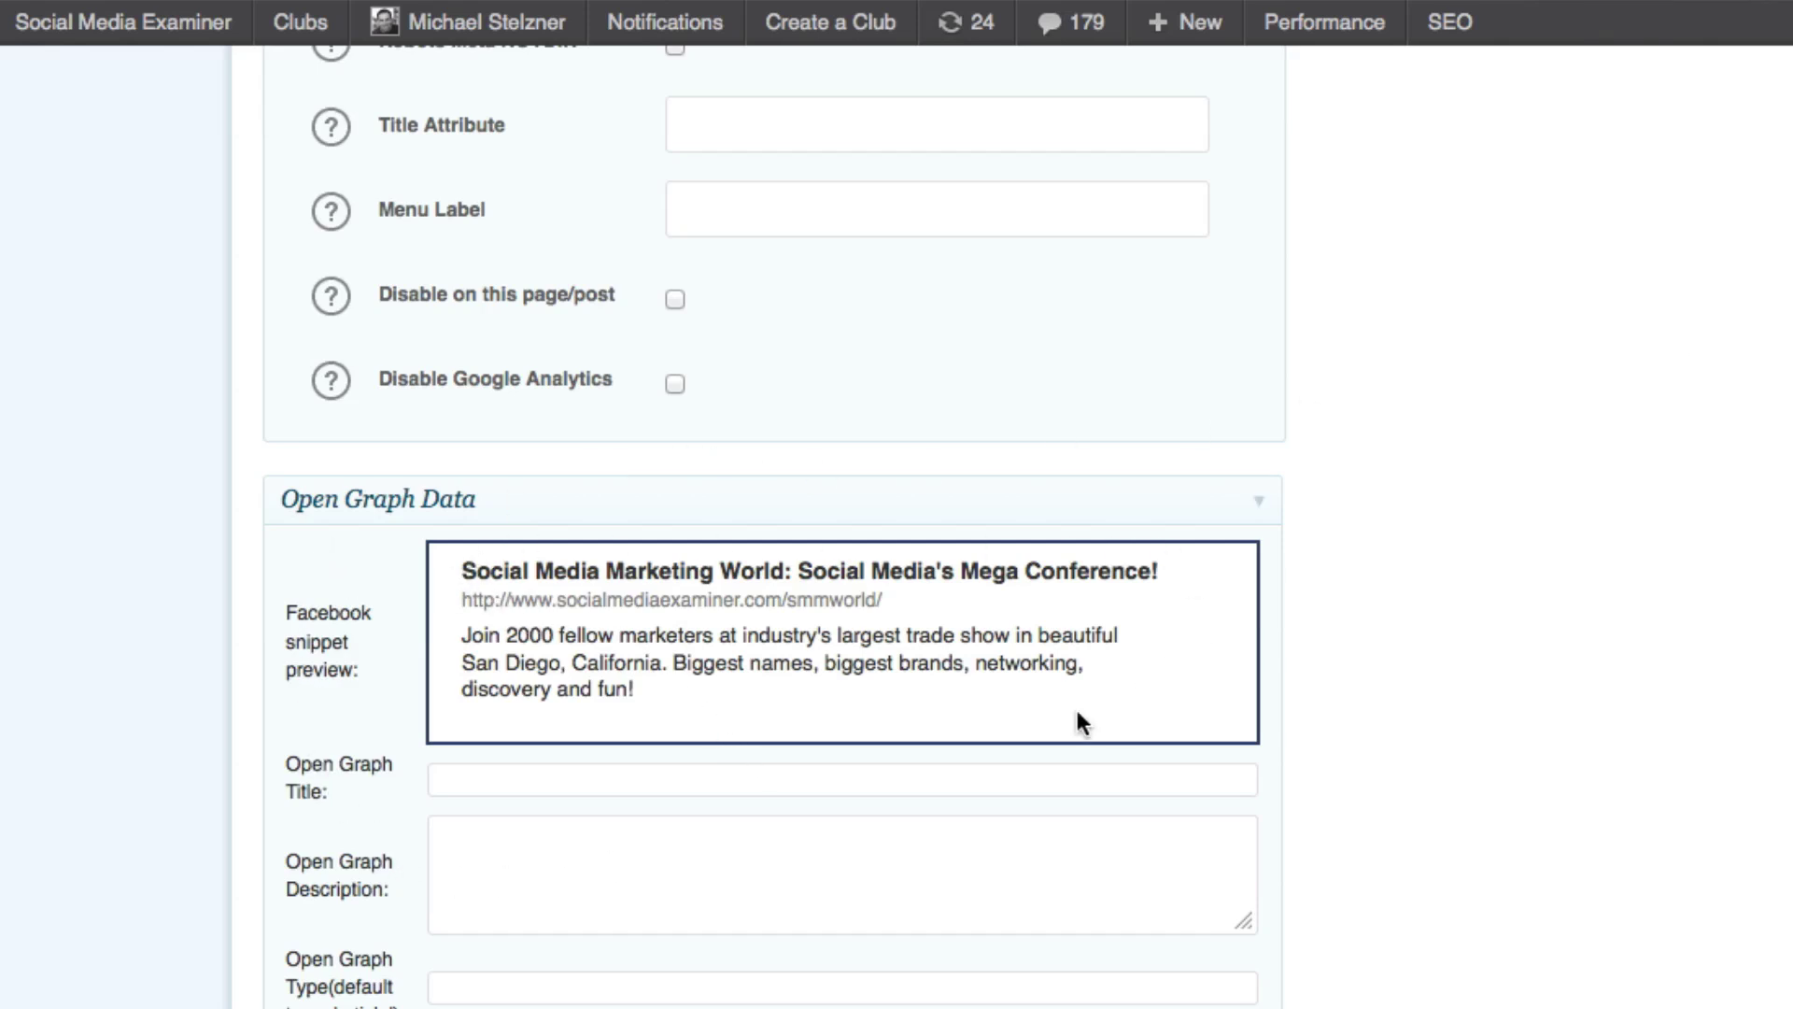
left_click(459, 790)
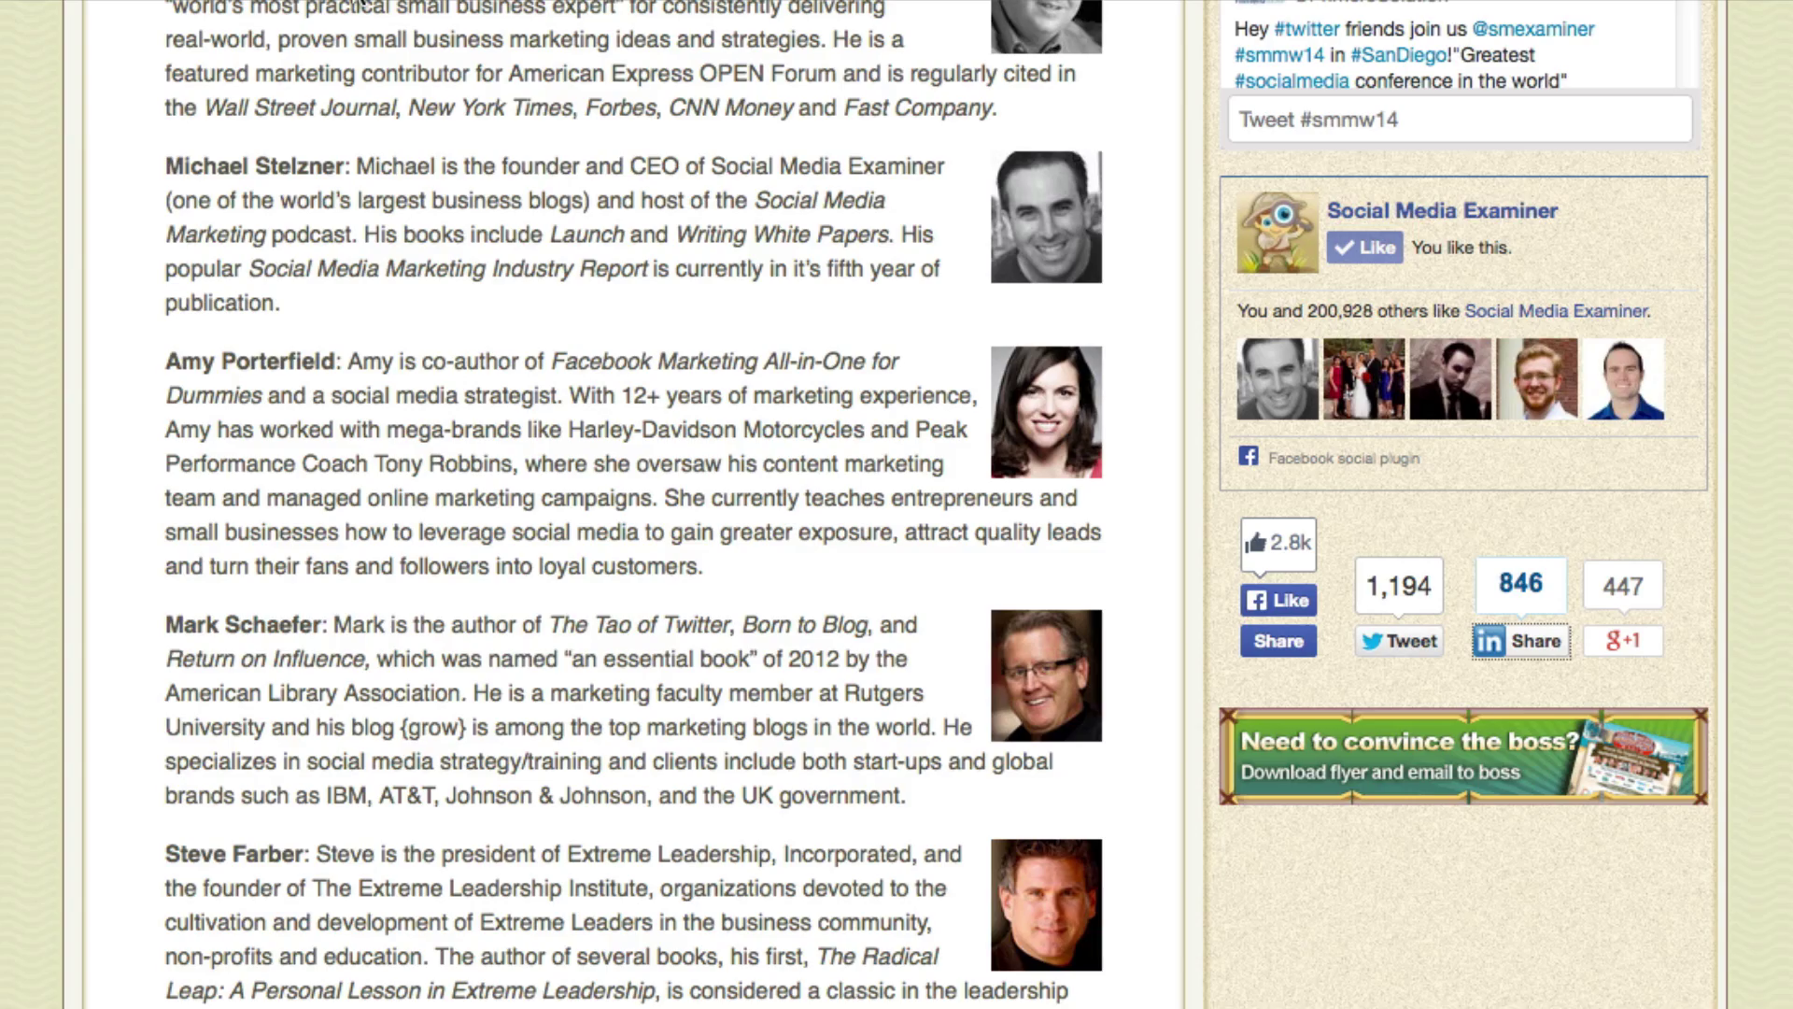
Use the Speakers page's Facebook and LinkedIn Share buttons, bringing the LinkedIn share window into view
left_click(1276, 641)
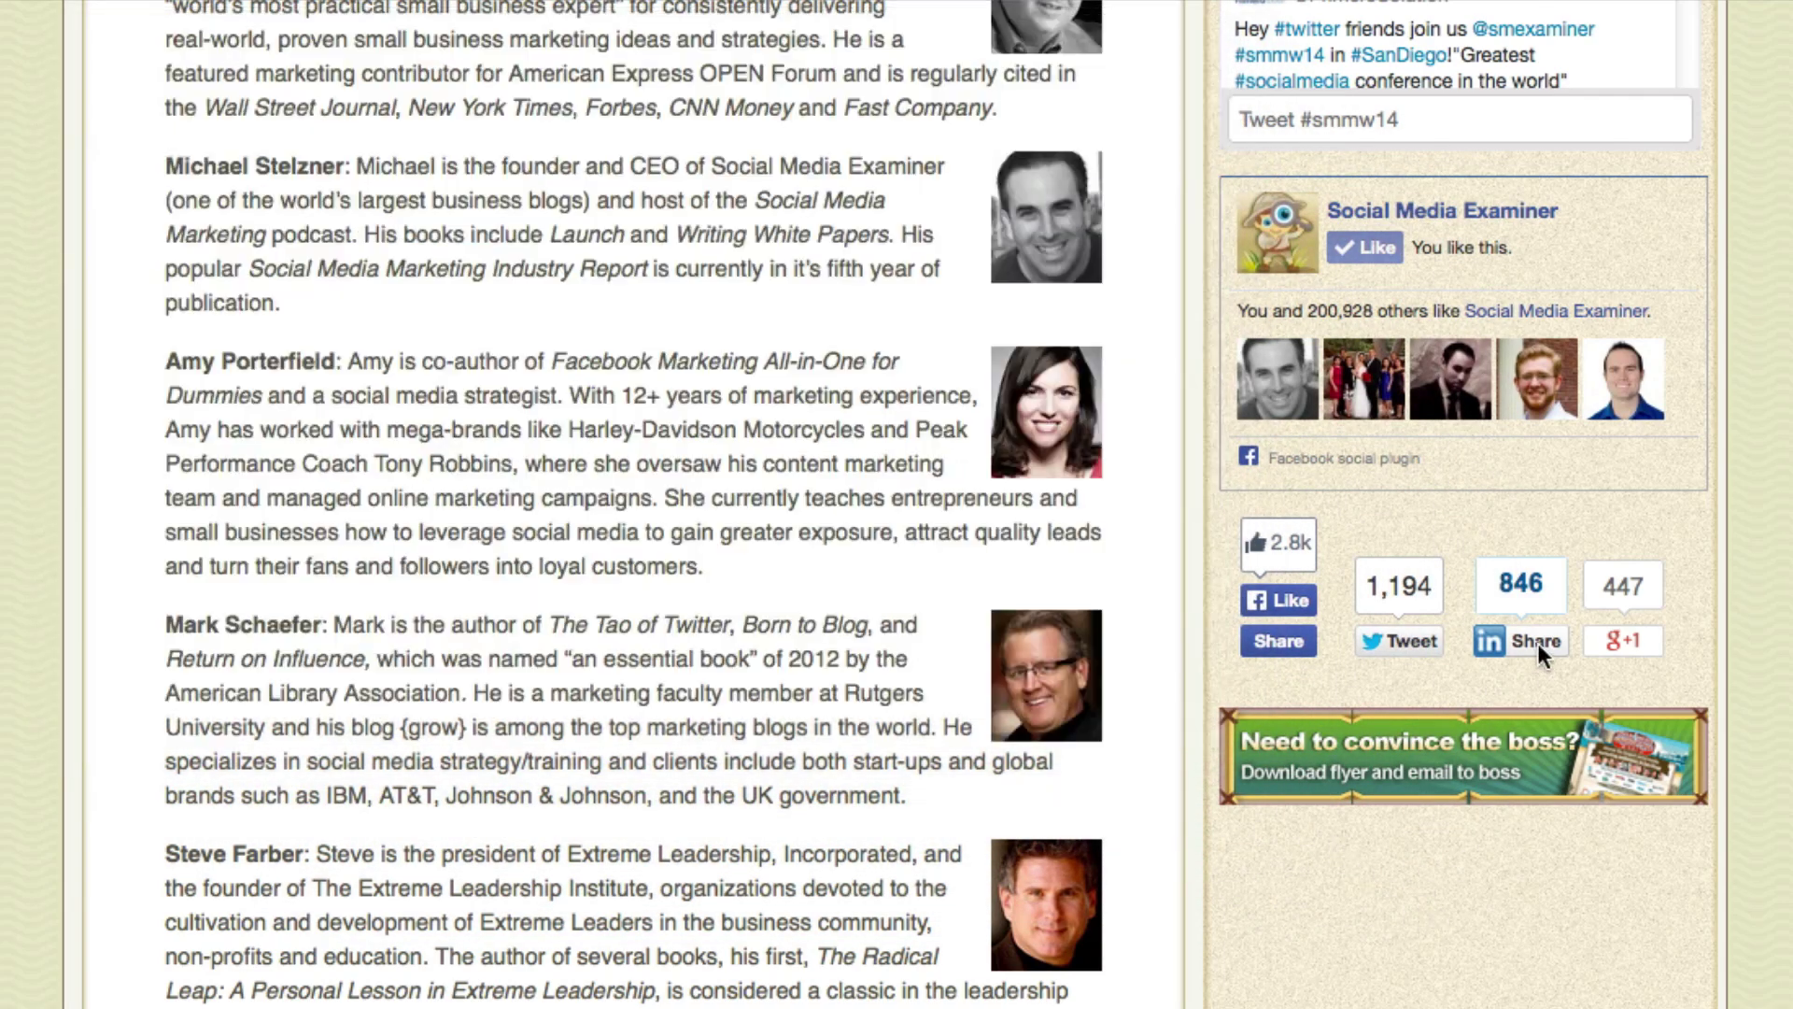
left_click(1537, 643)
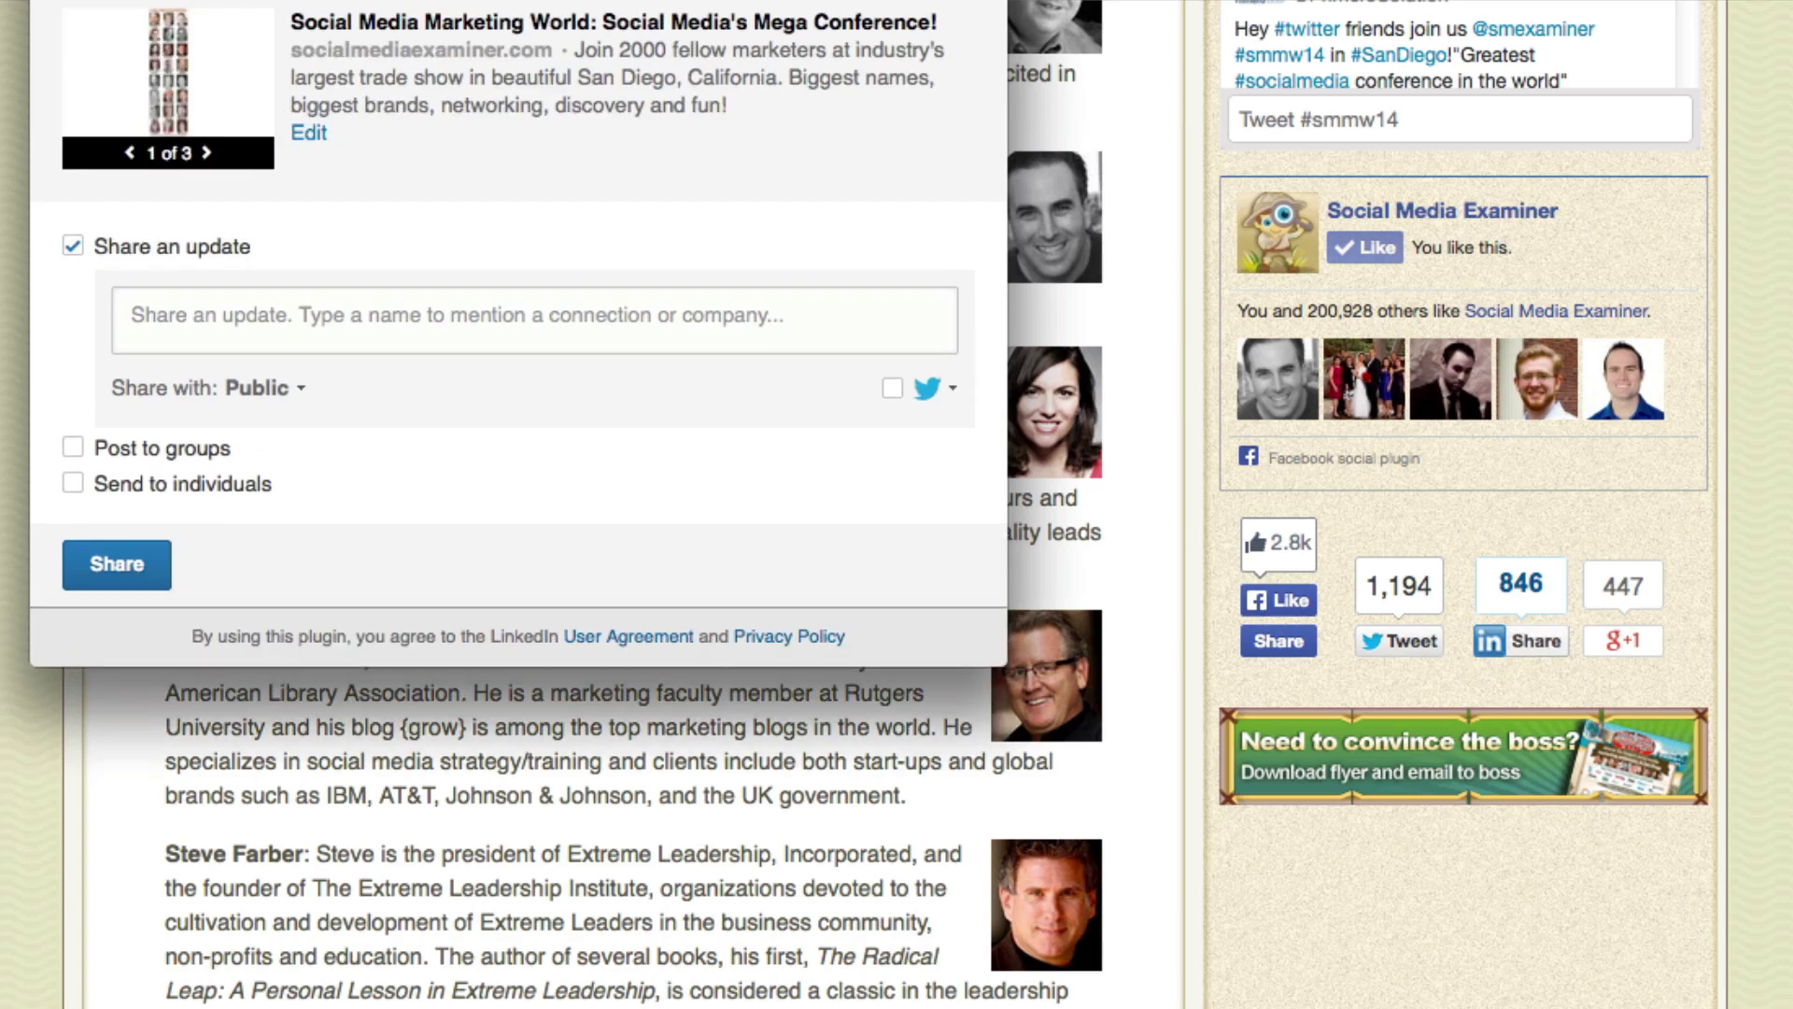
left_click_drag(798, 0, 943, 339)
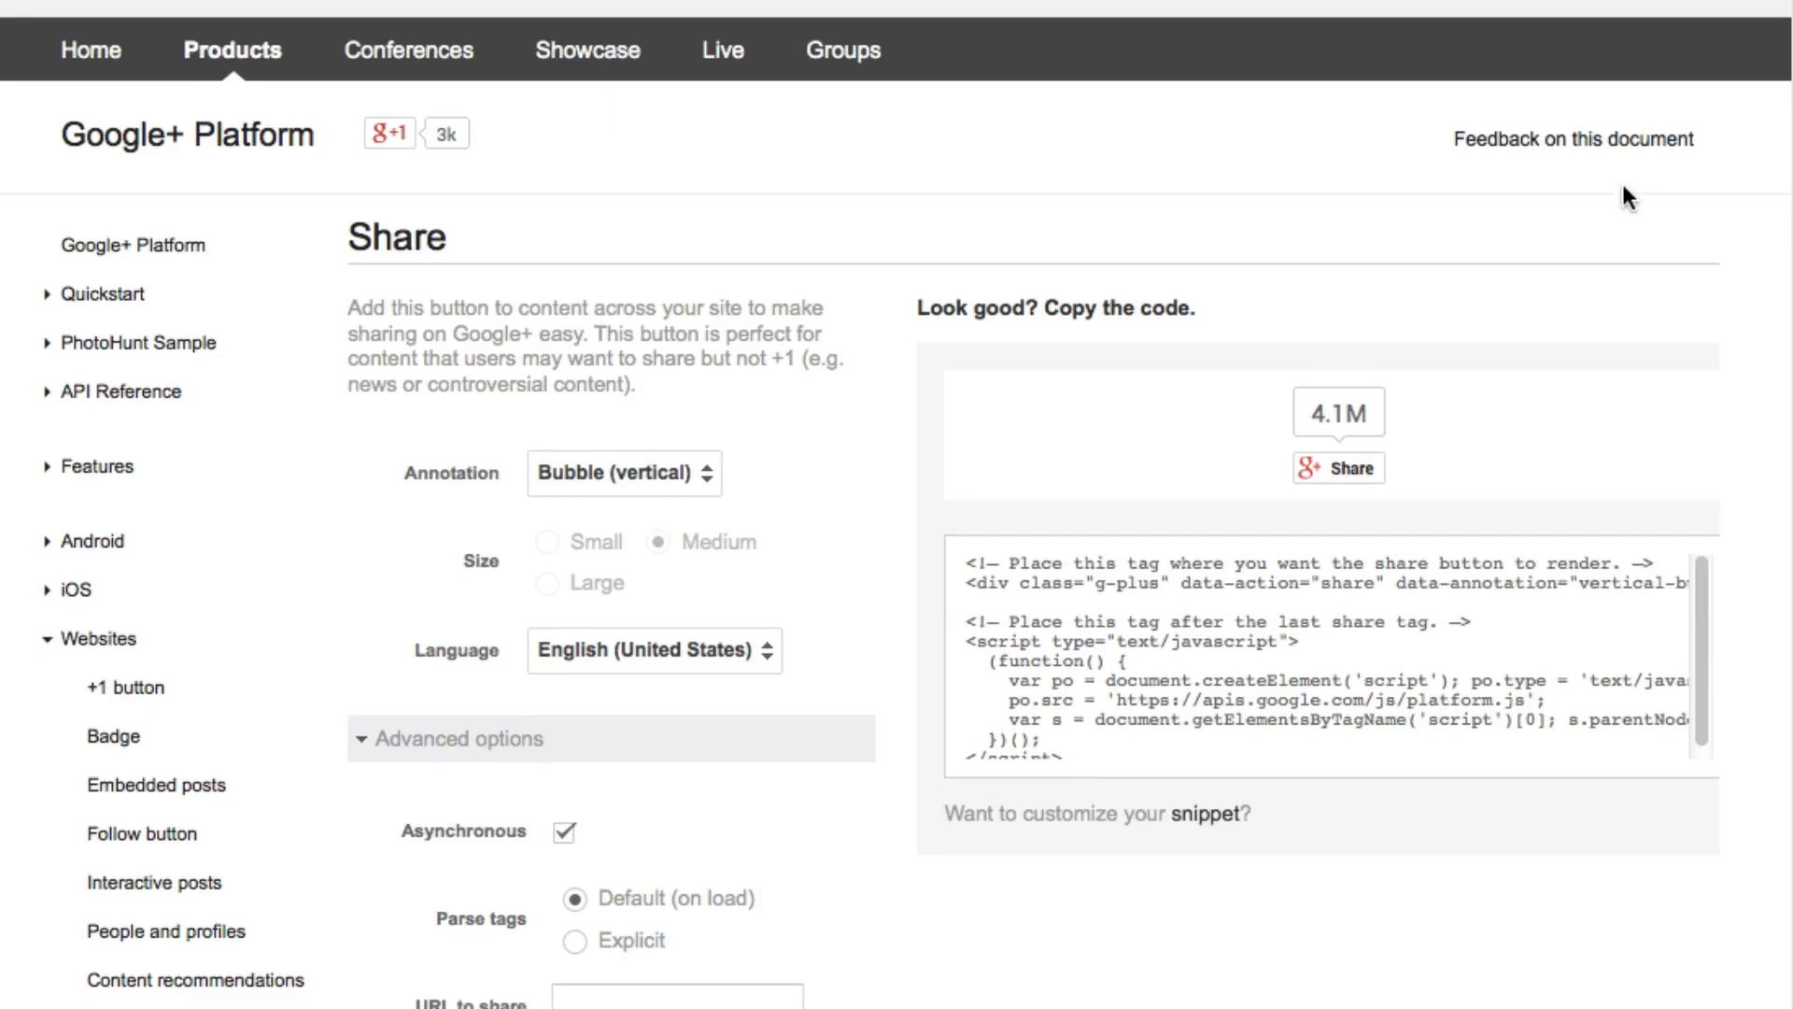
Collapse and expand the Google+ Share button's Advanced options and go to the URL to share field
scroll(1621, 183, "down", 2)
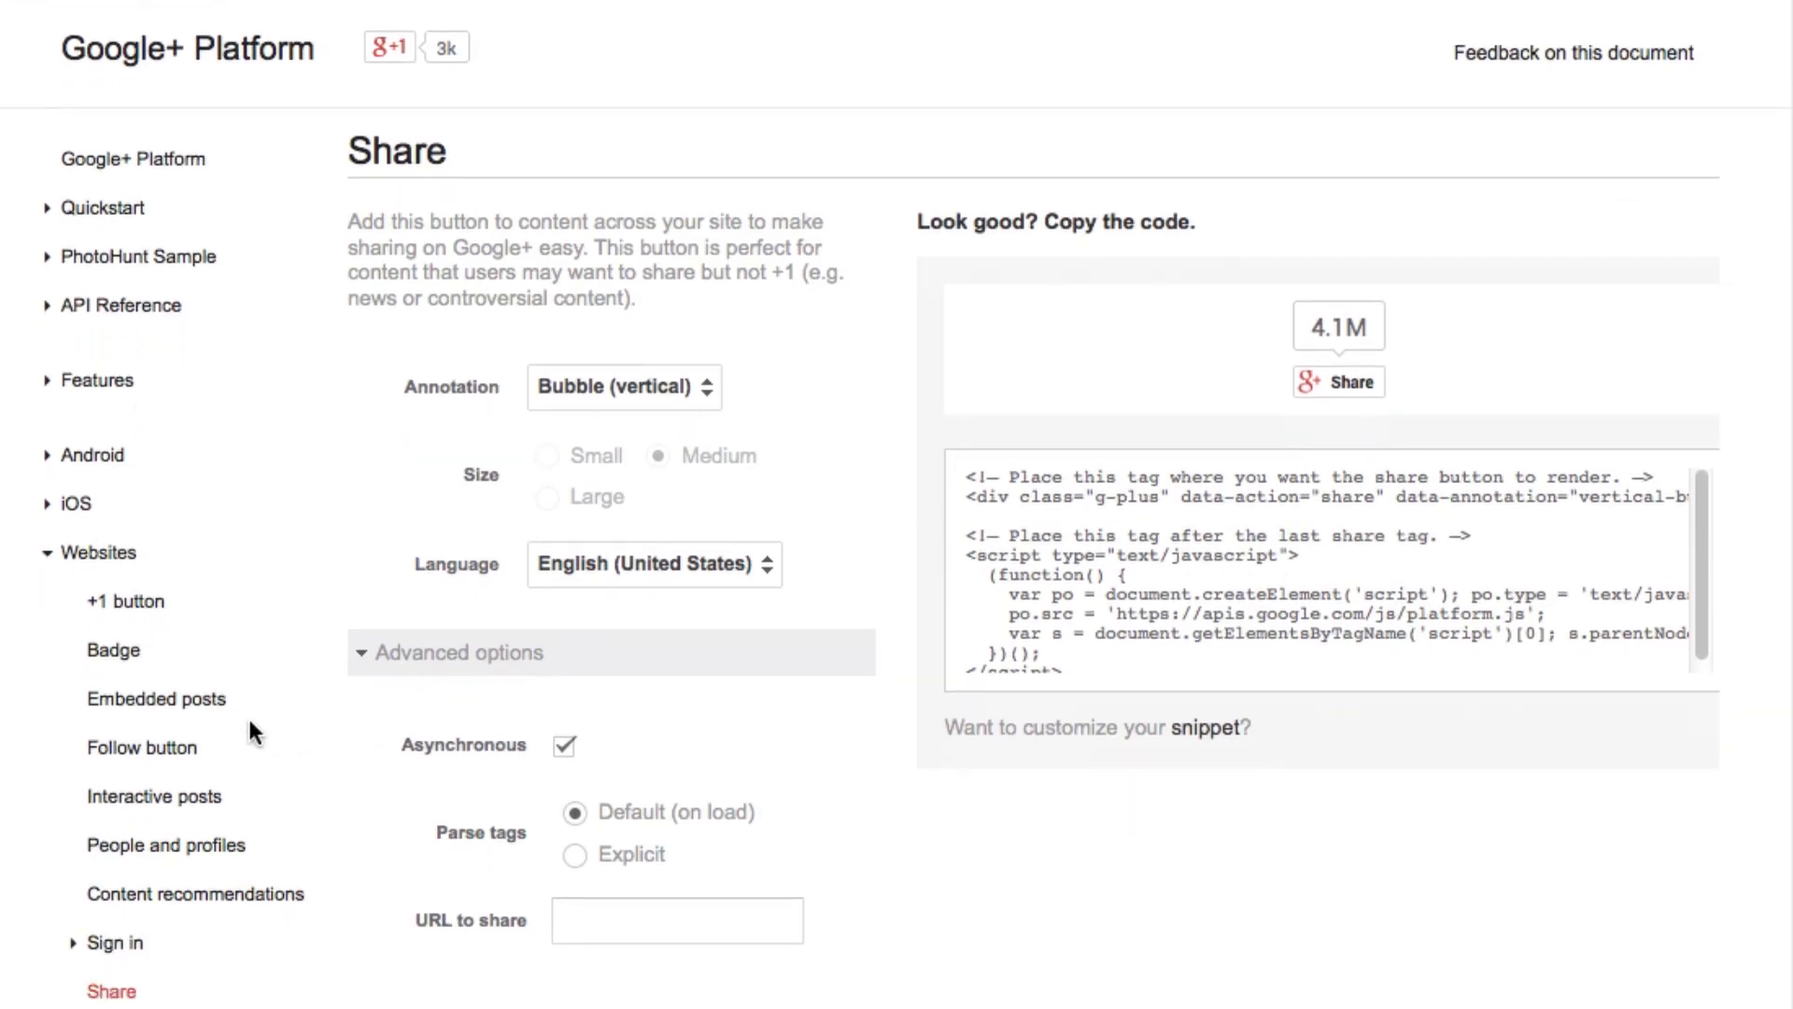
left_click(373, 650)
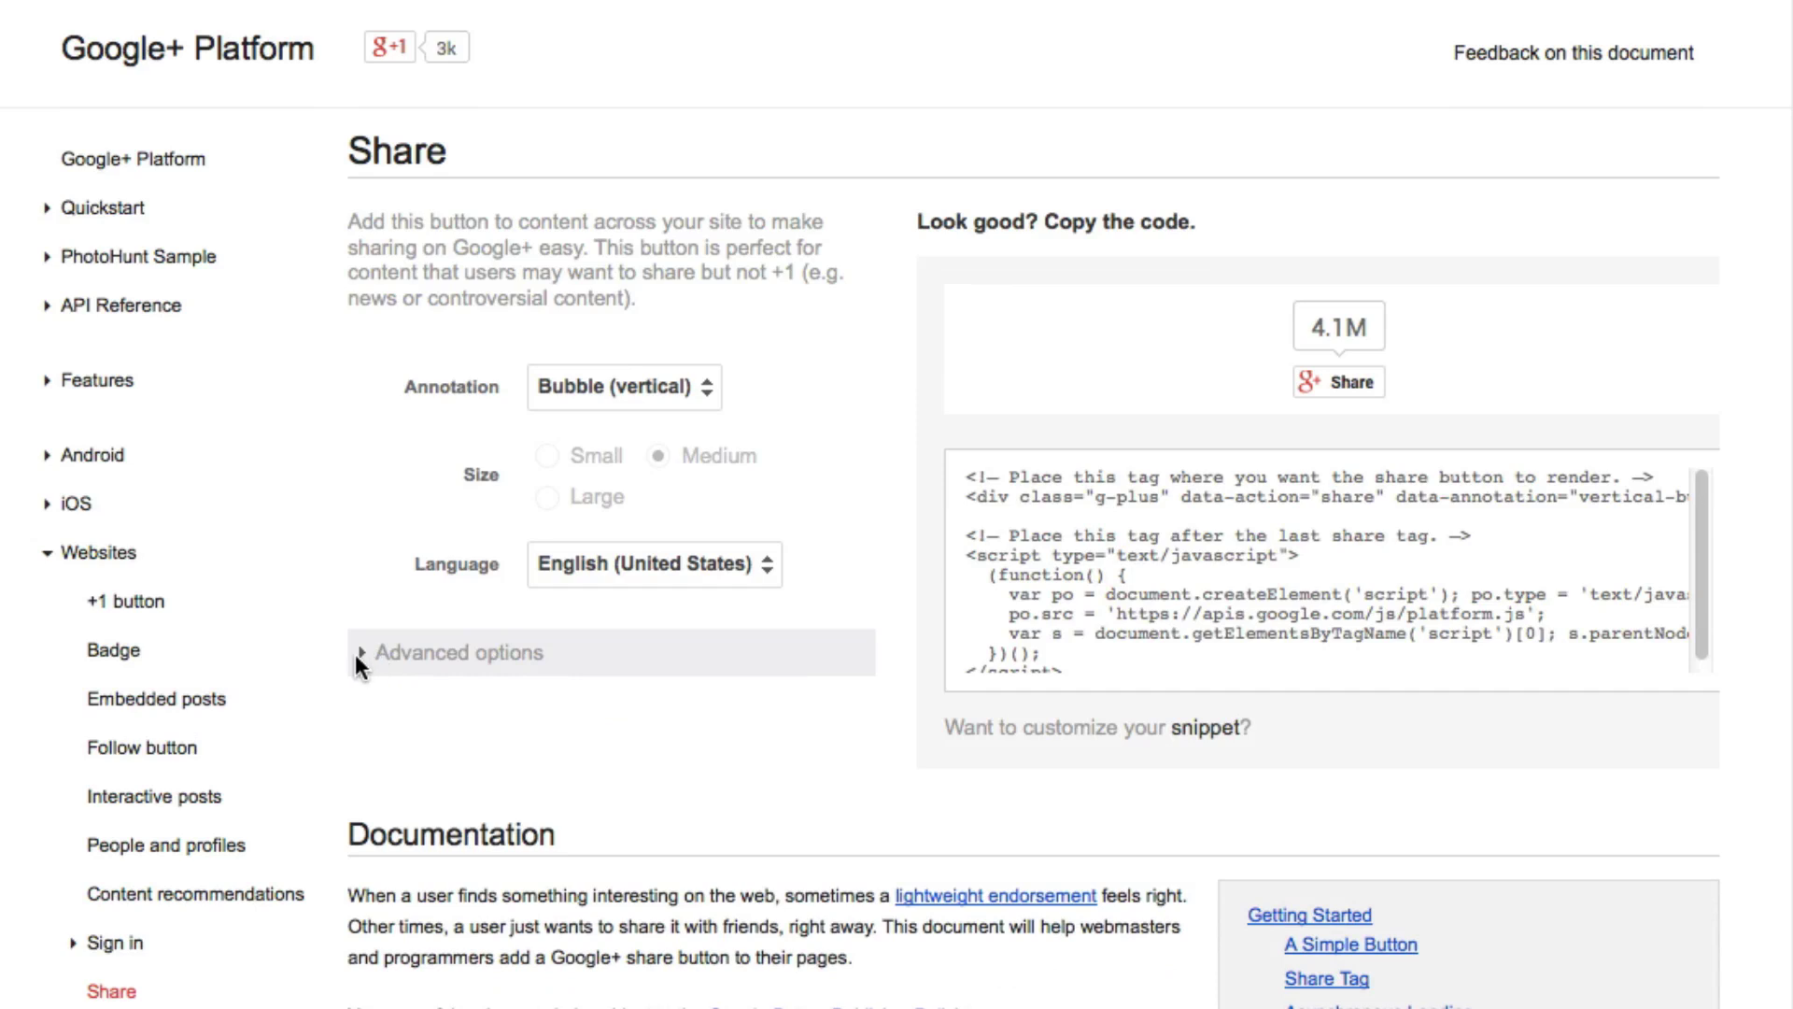
left_click(355, 652)
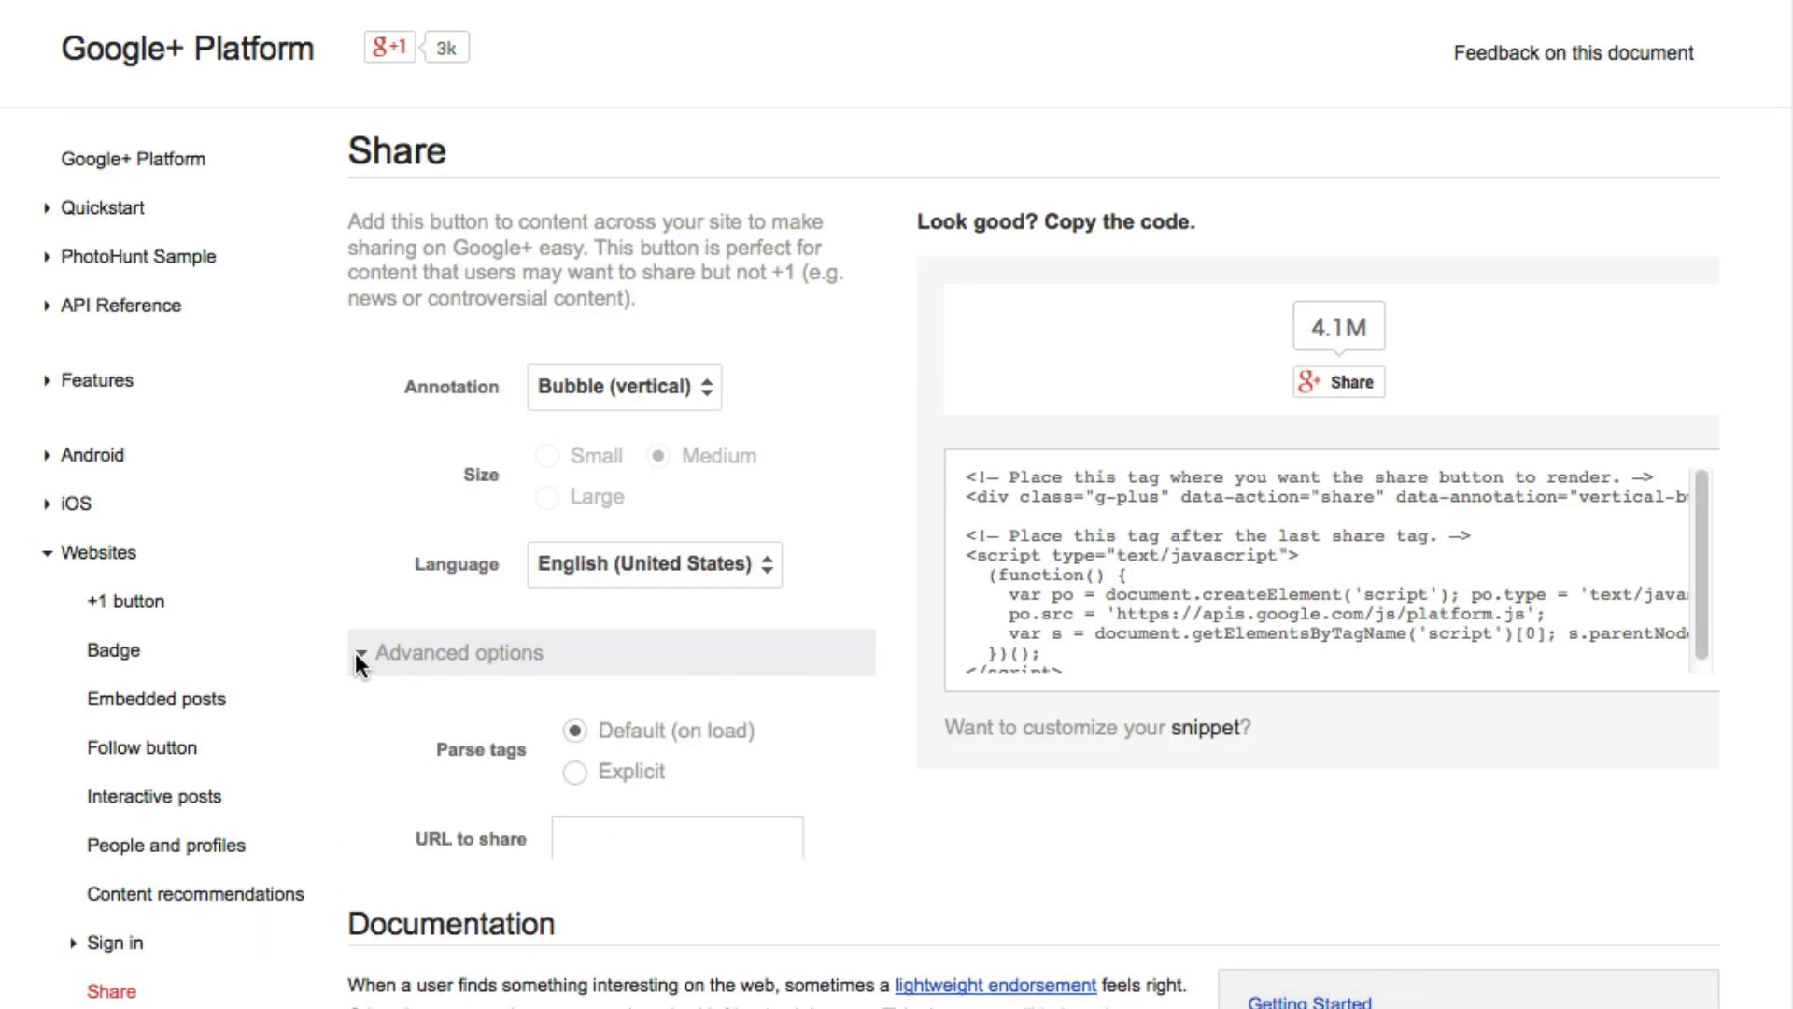
left_click(605, 917)
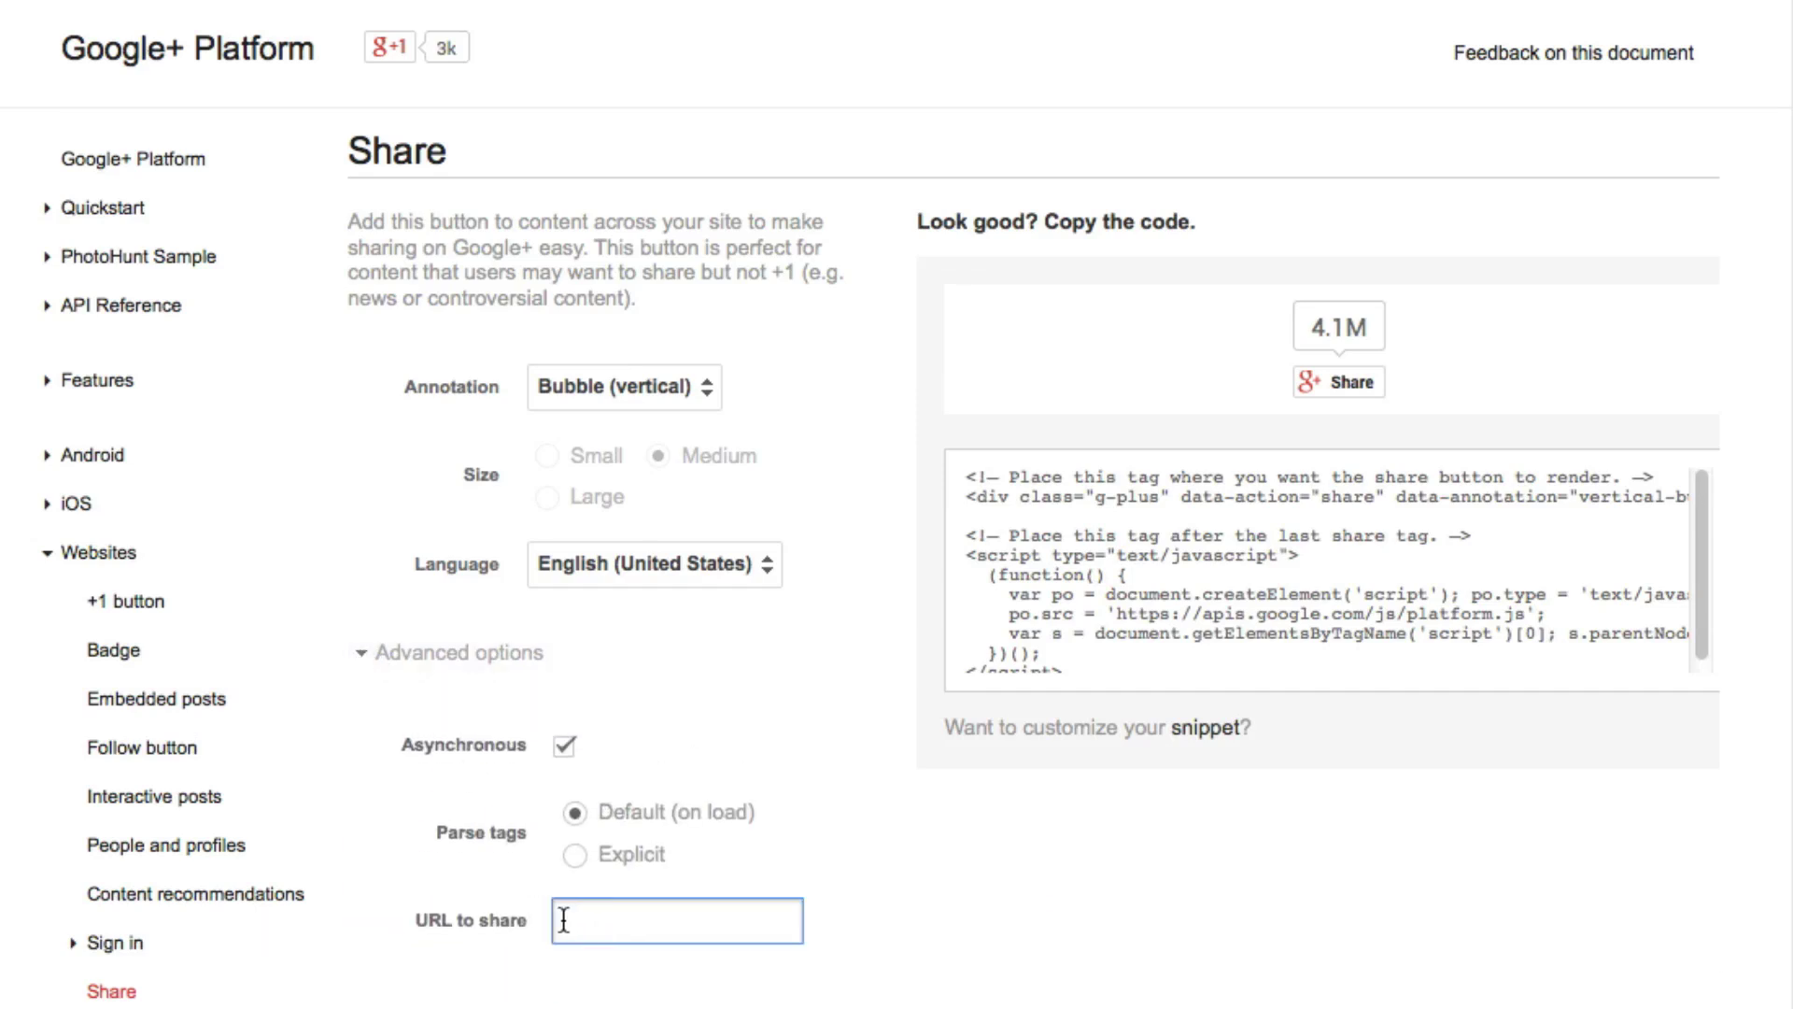